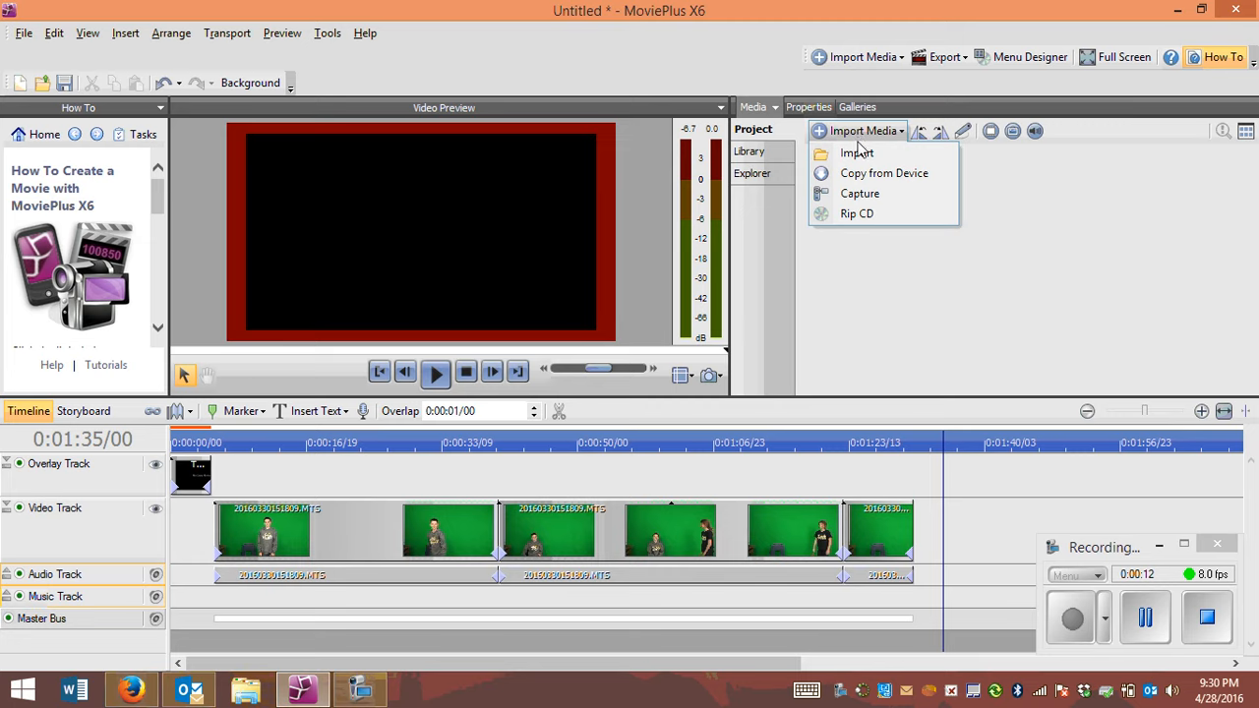
Import the images red riding hood.jpg and riding hood 2.jpg from the Pictures folder into the project media.
left_click(858, 154)
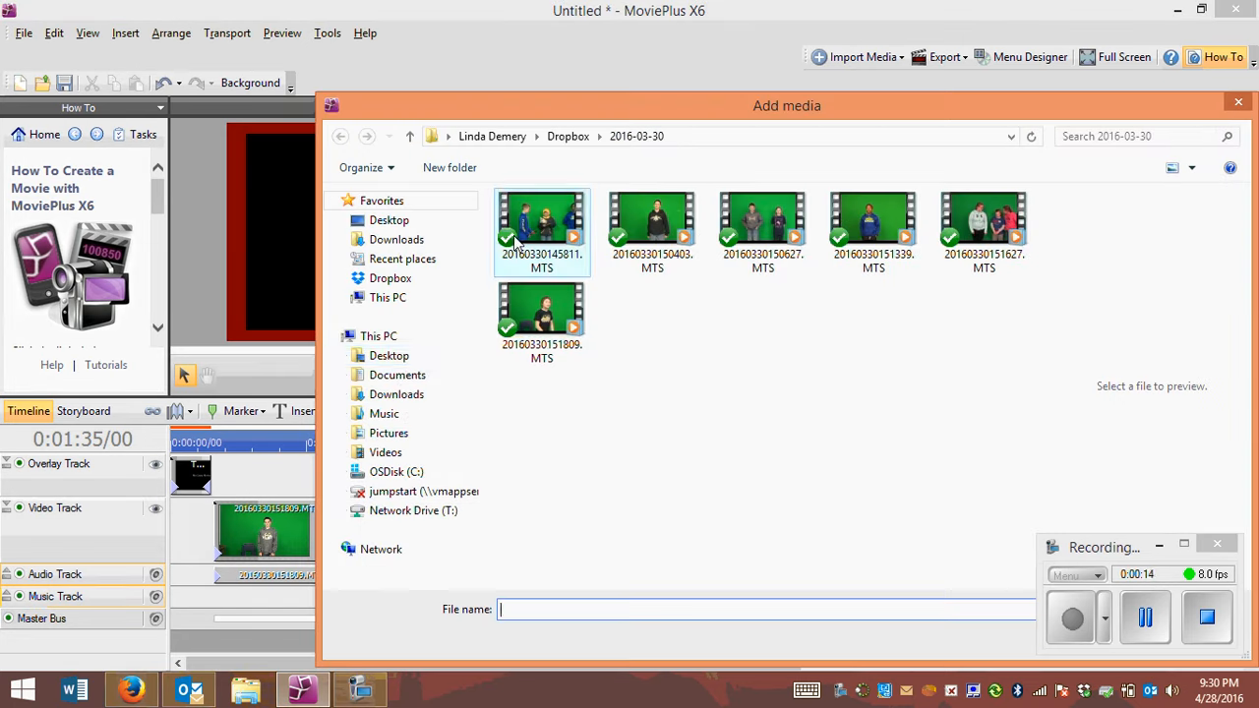
left_click(393, 434)
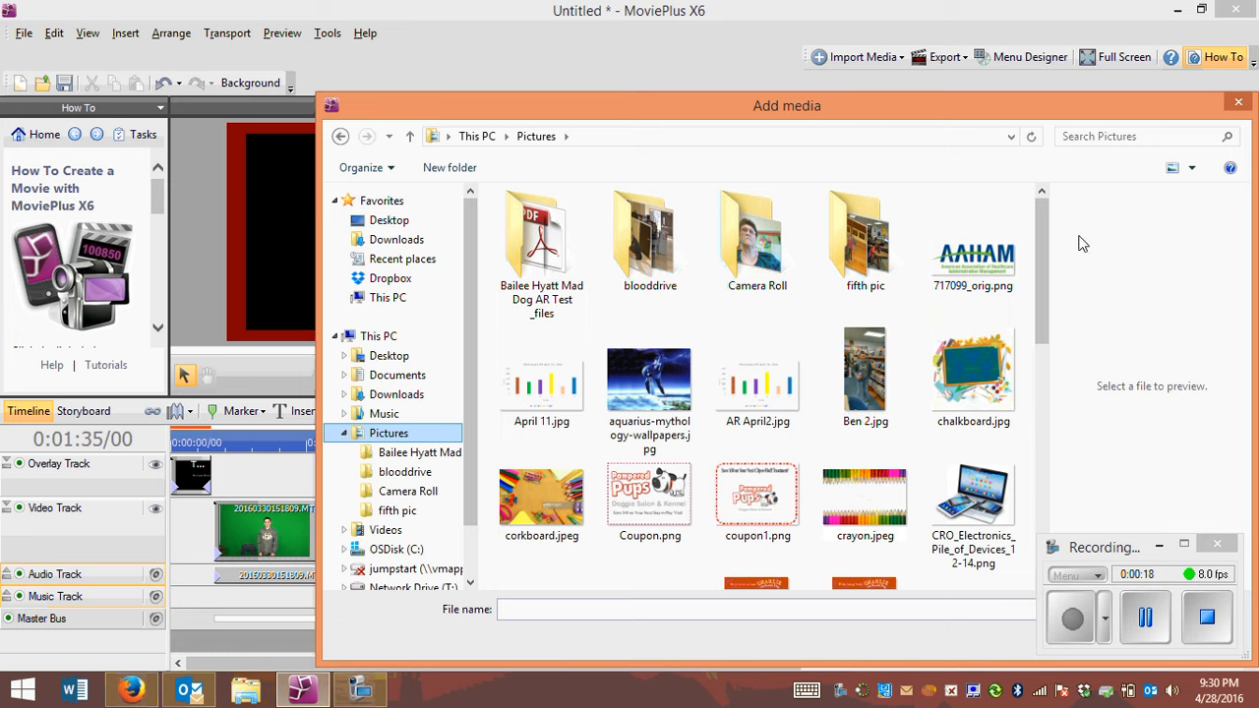
left_click_drag(1041, 245, 844, 400)
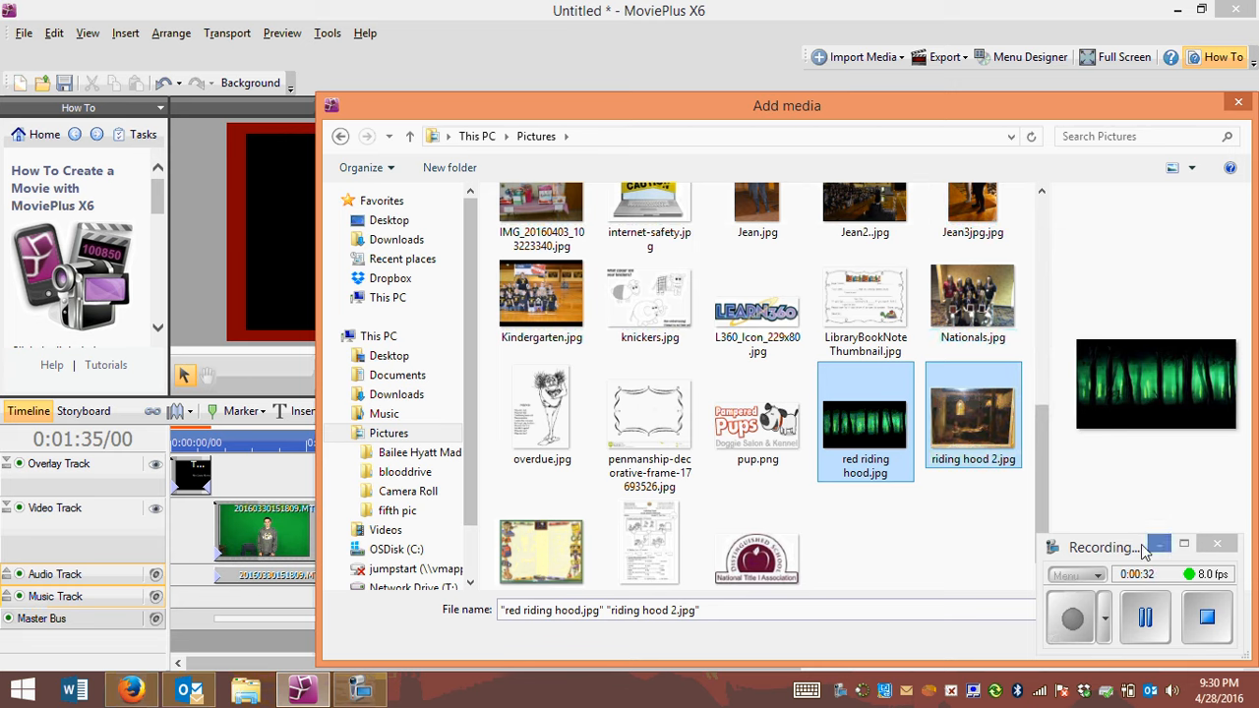
left_click_drag(1178, 547, 924, 623)
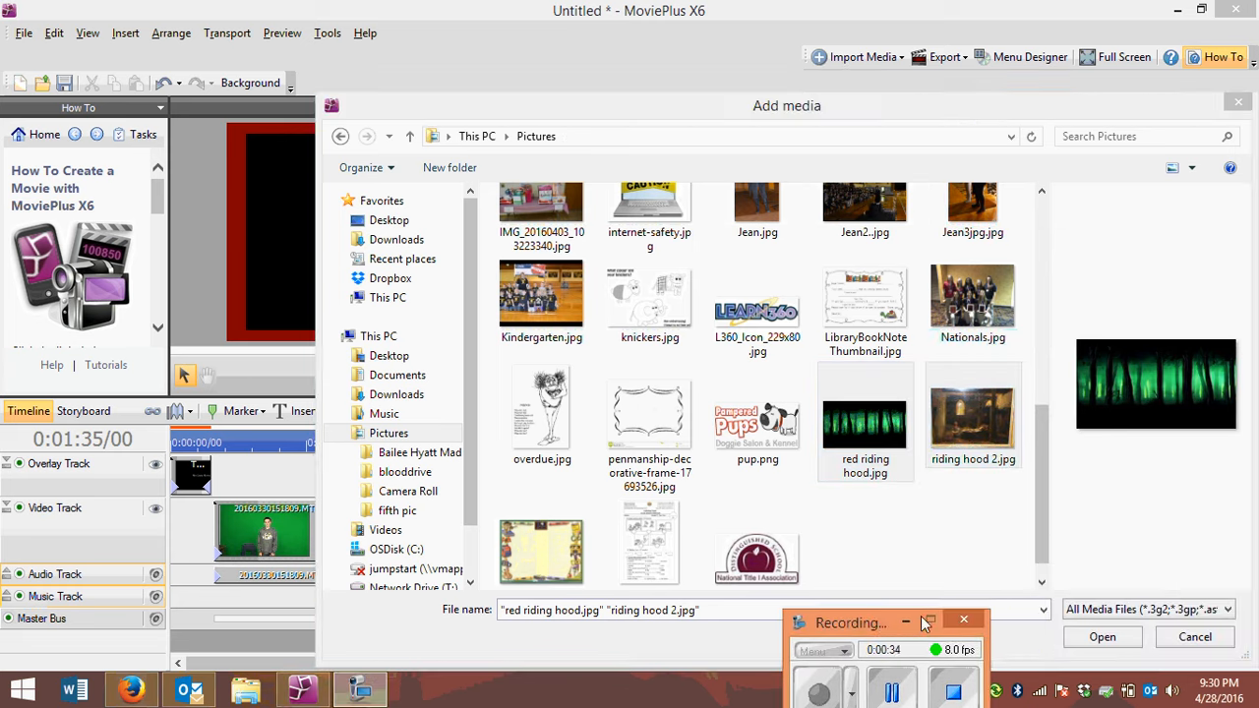
left_click(1102, 638)
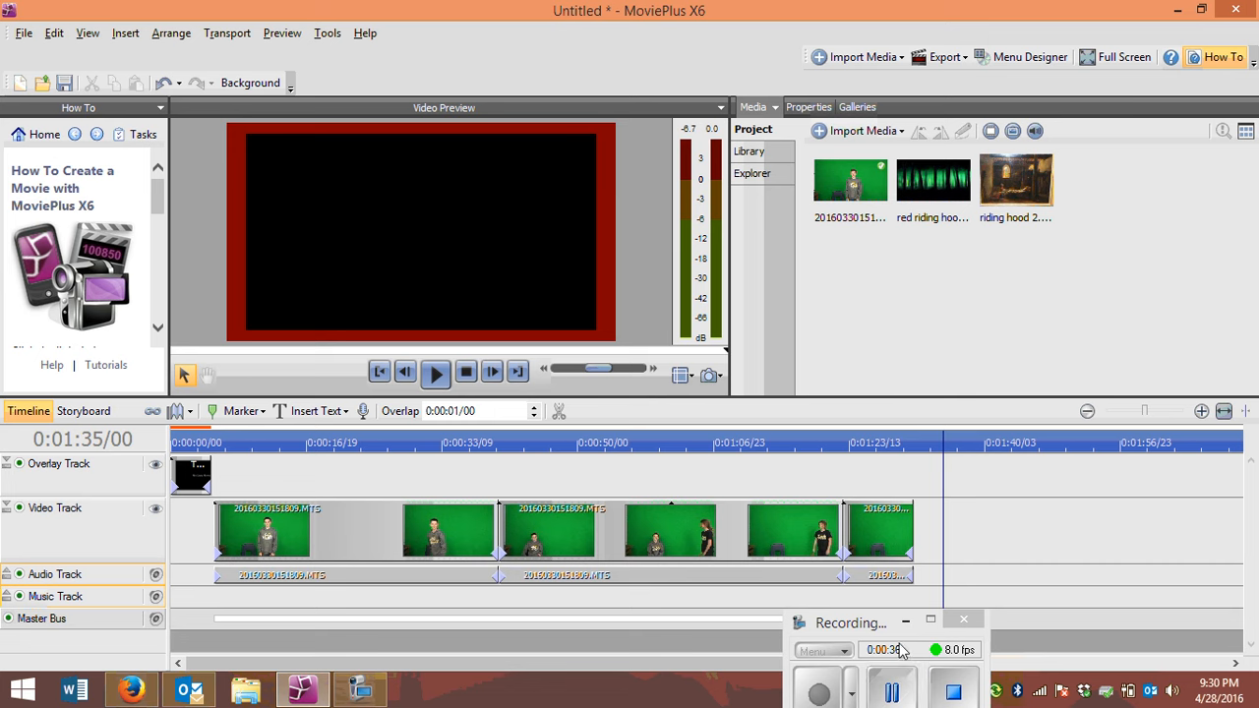
left_click(894, 626)
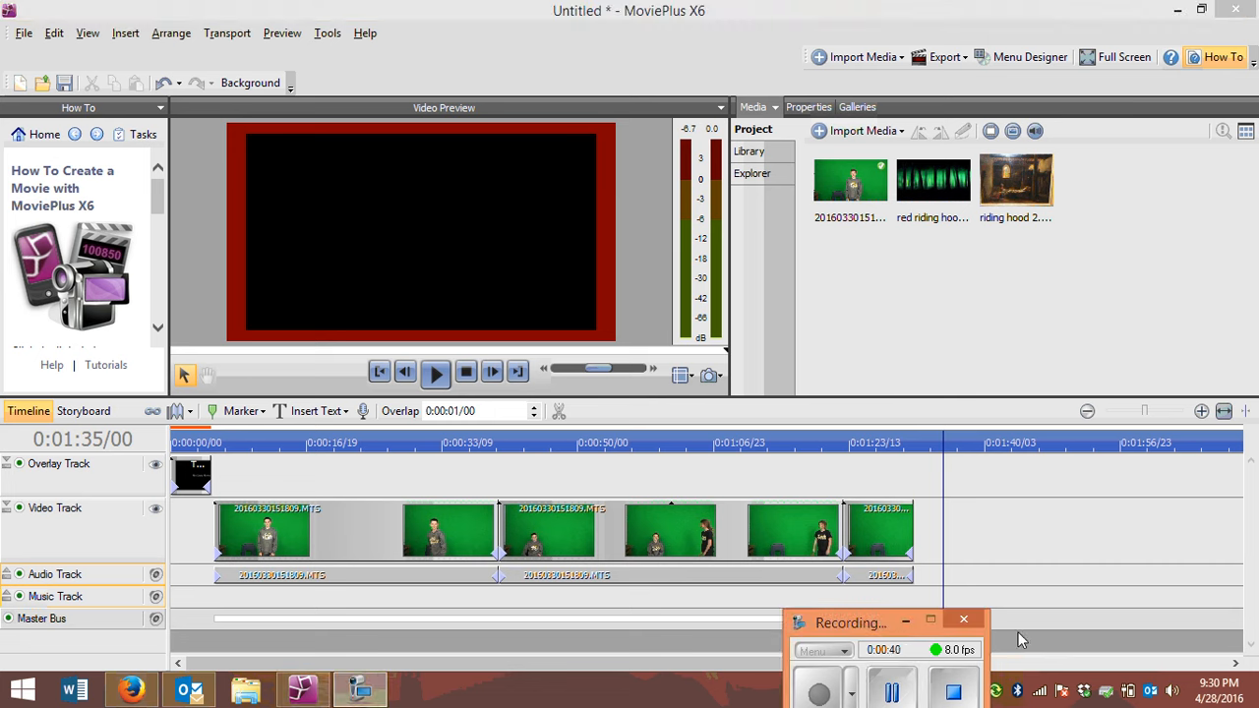
left_click(905, 622)
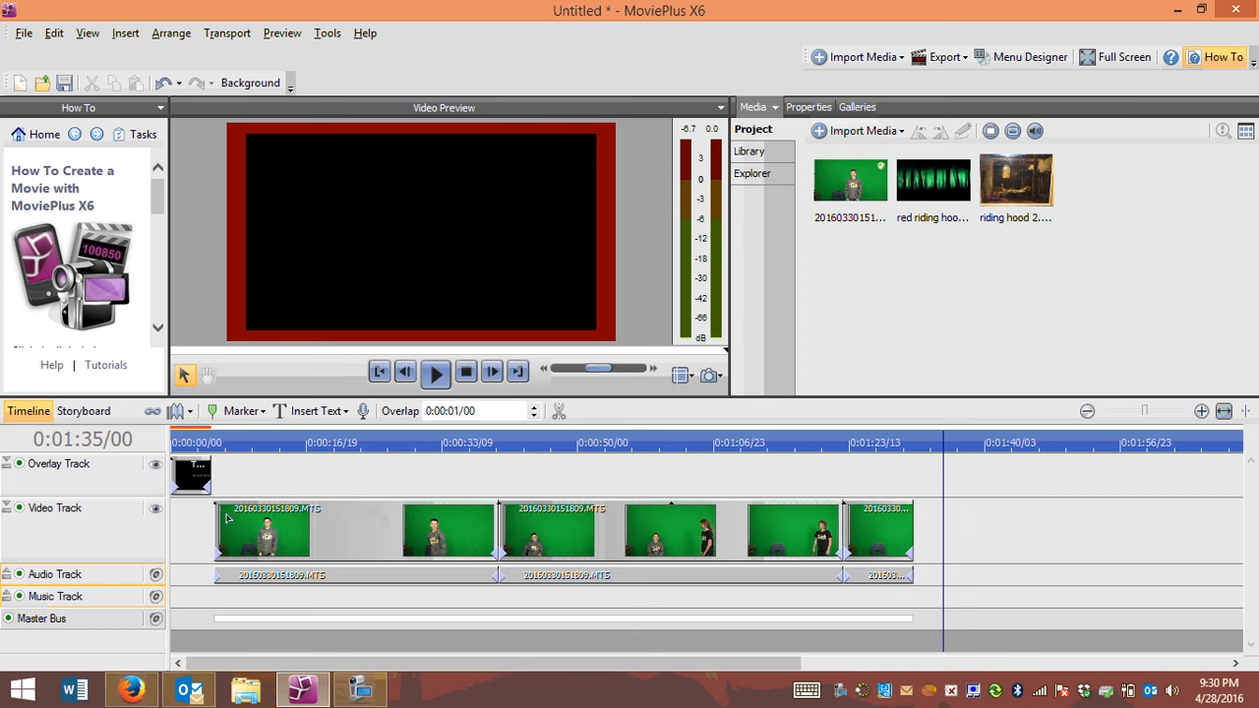
Insert a new video track and move it below the Audio Track.
left_click(129, 570)
right_click(108, 537)
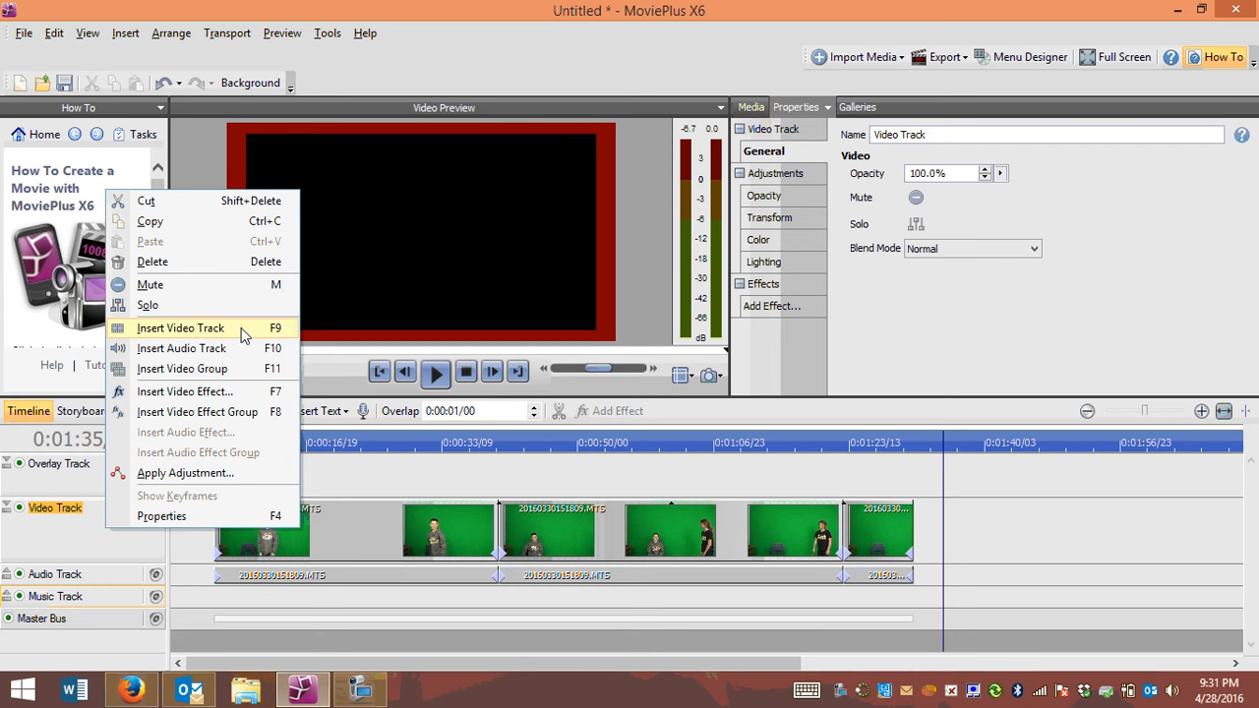
left_click(207, 329)
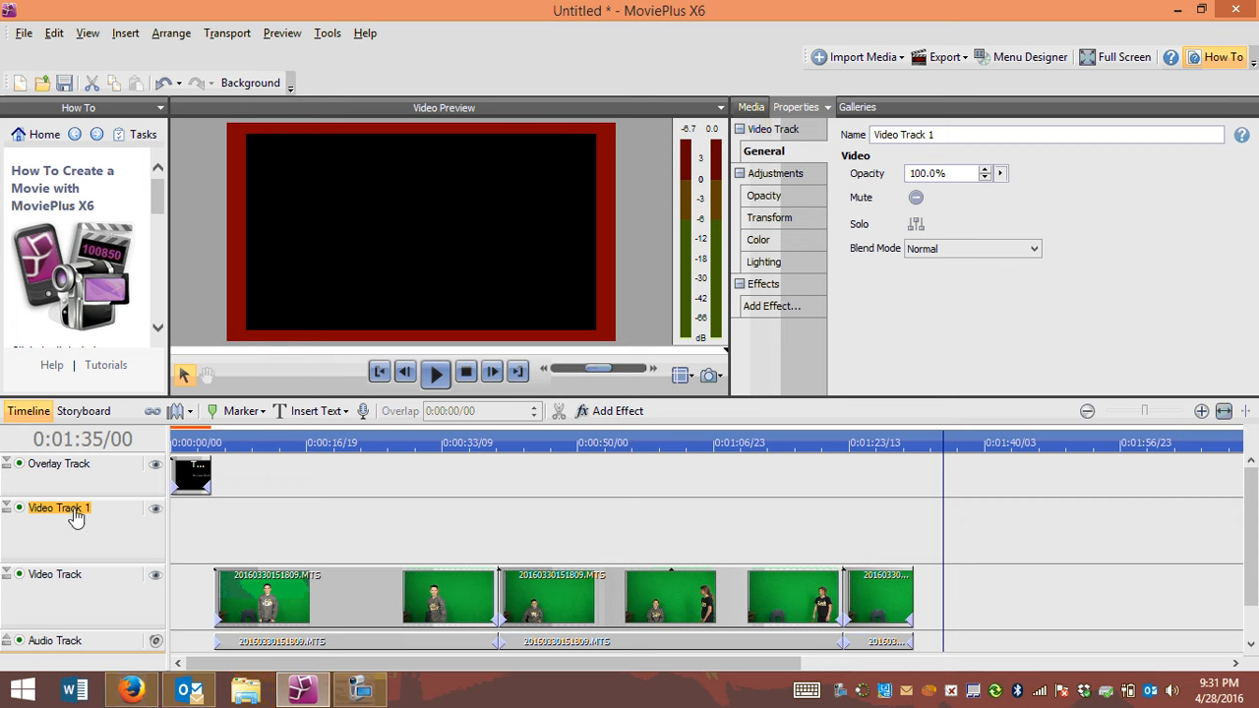
left_click_drag(94, 521, 120, 620)
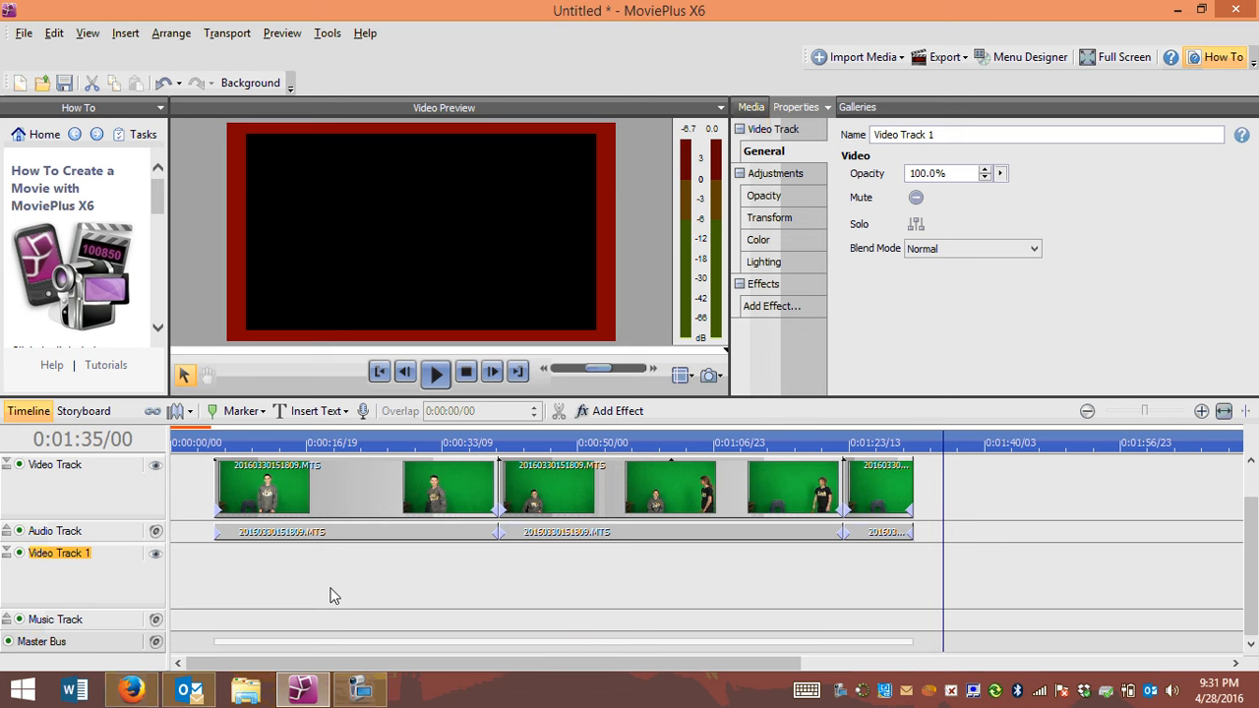
Place red riding hood.jpg on Video Track 1 beneath the first green-screen clip and extend its duration to 0:00:34/25.
left_click(752, 106)
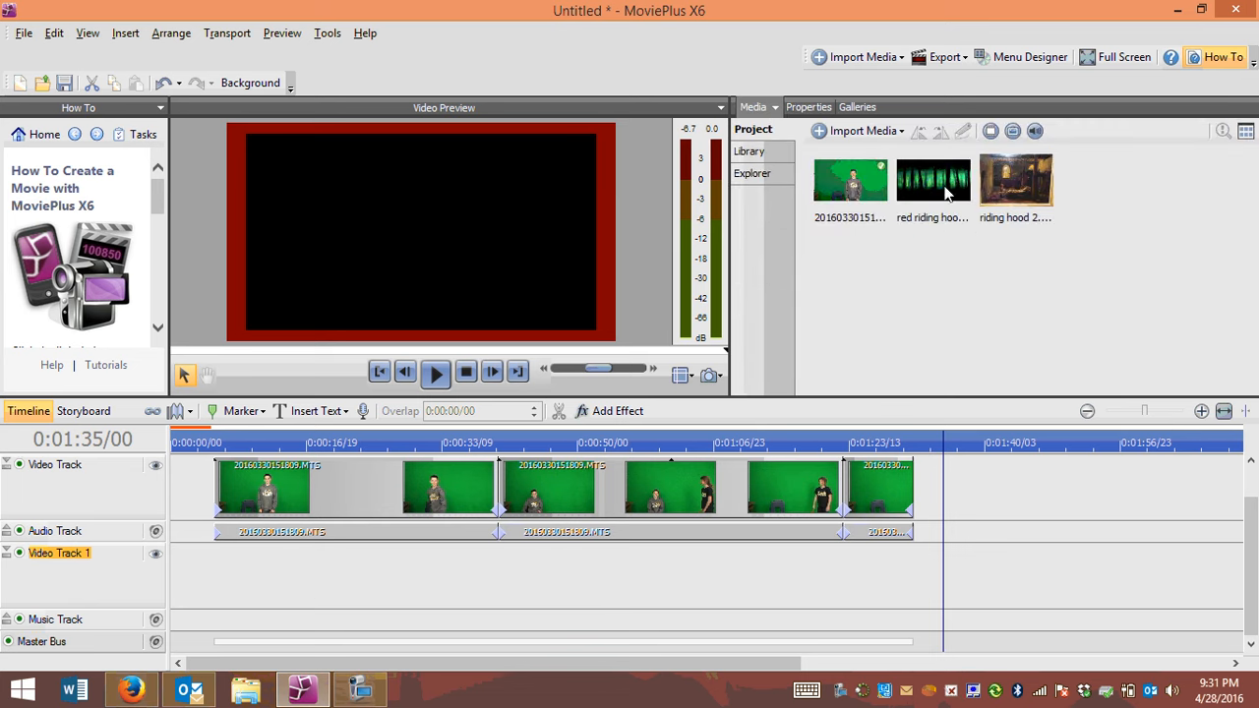
left_click(944, 192)
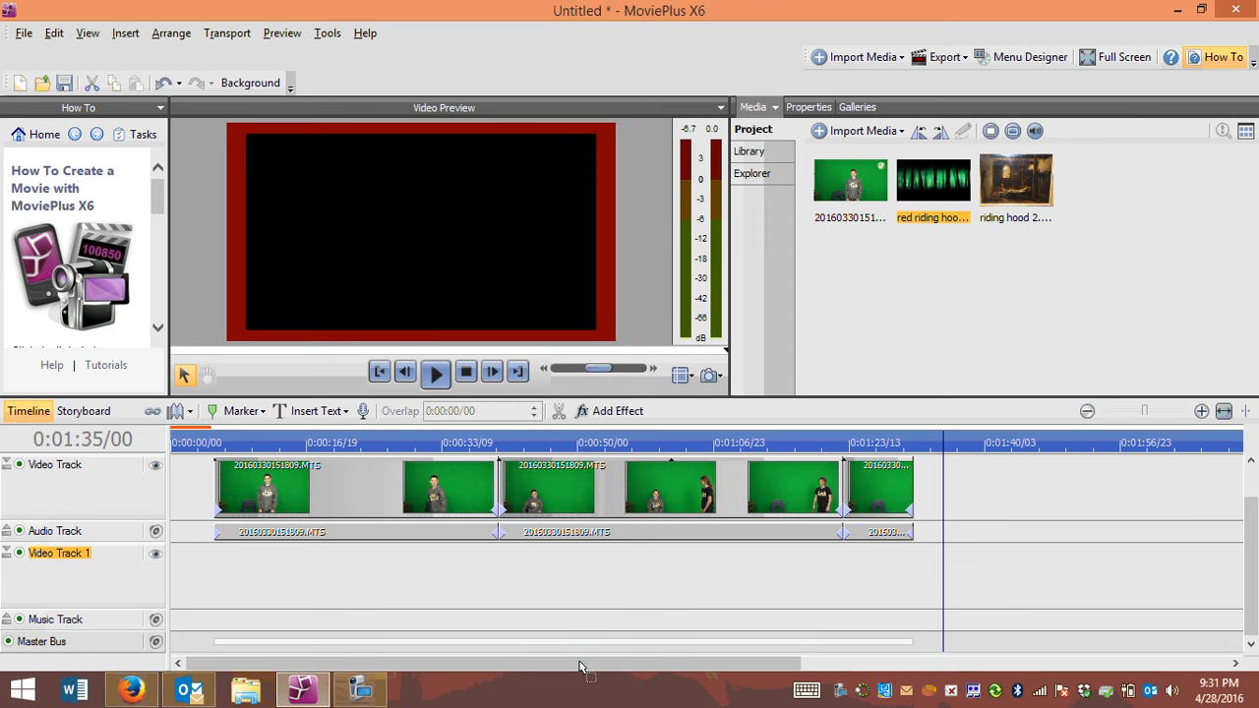
left_click_drag(580, 667, 212, 588)
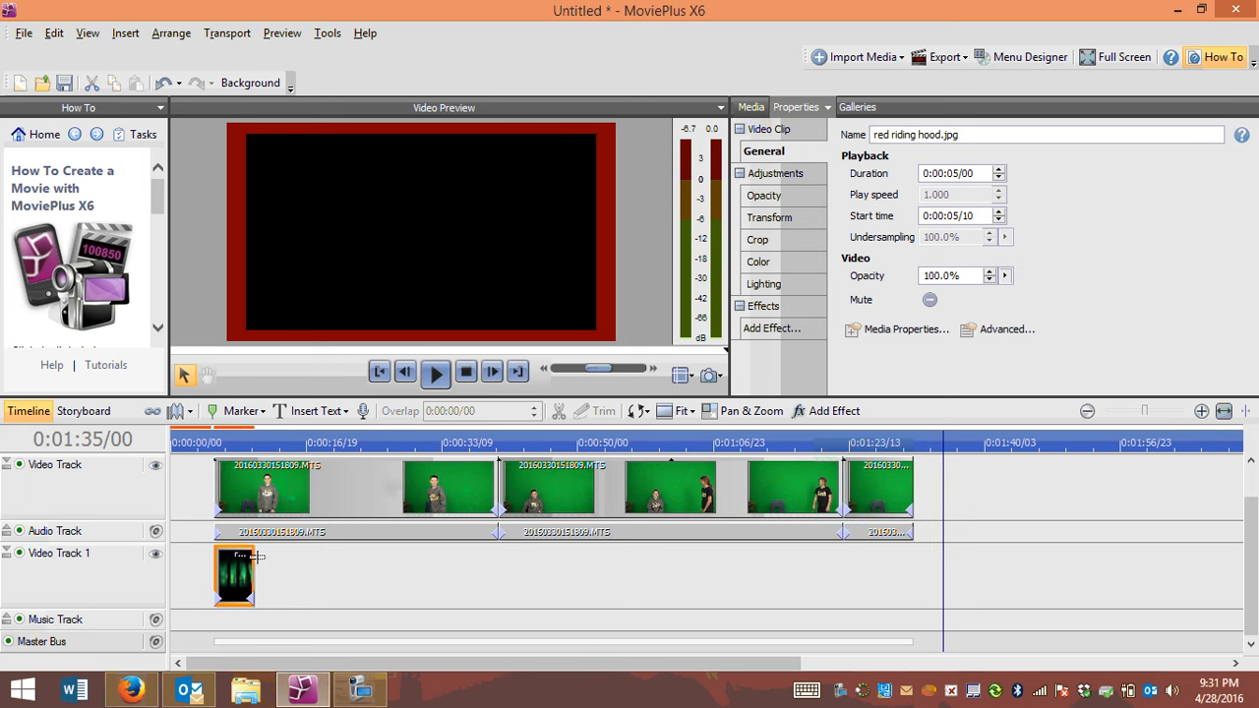
left_click_drag(253, 581, 495, 578)
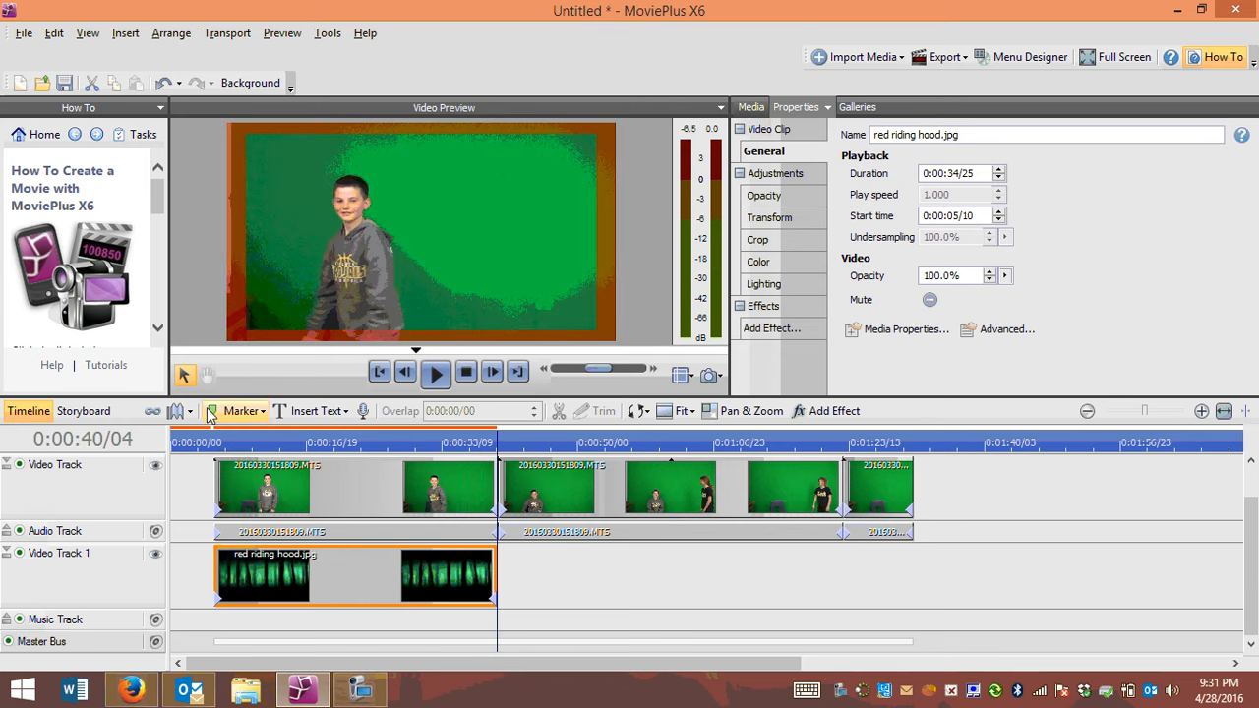
Place riding hood 2.jpg directly after the forest image, extend it to 0:00:51/15 to match the remaining clips, and set the playhead to 0:00:07/17.
left_click(215, 441)
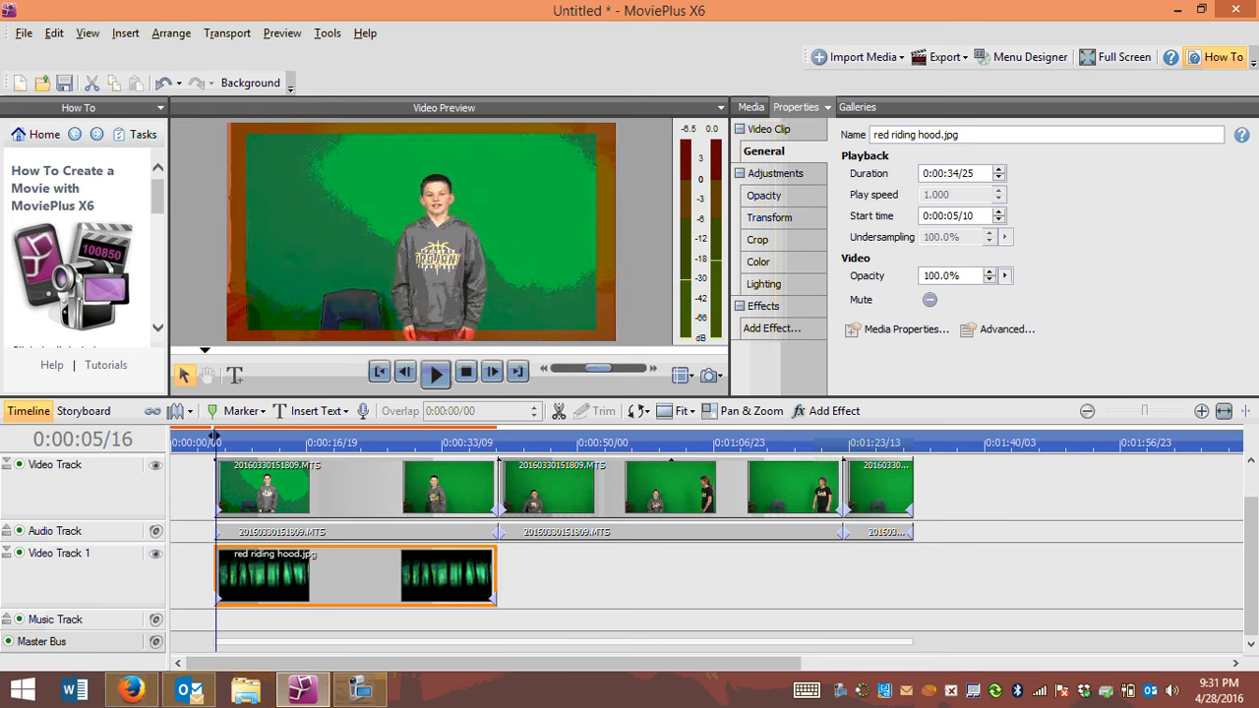
left_click(436, 373)
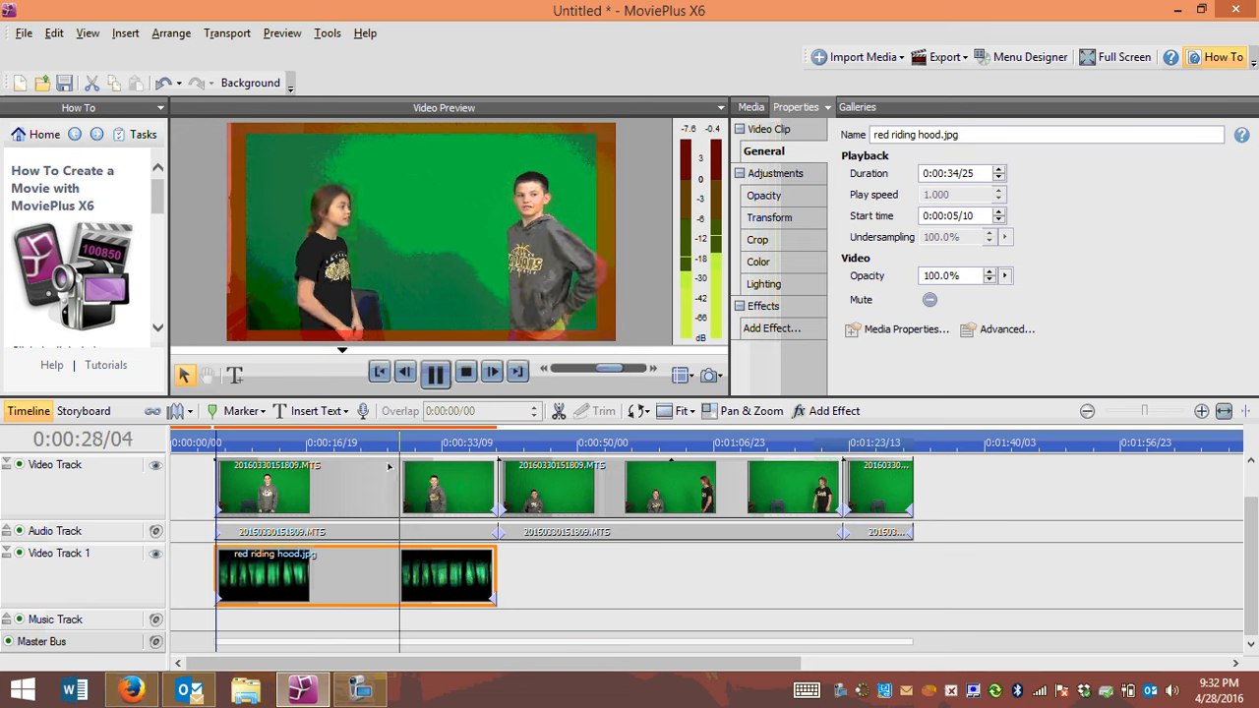
left_click_drag(403, 443, 489, 453)
left_click(437, 374)
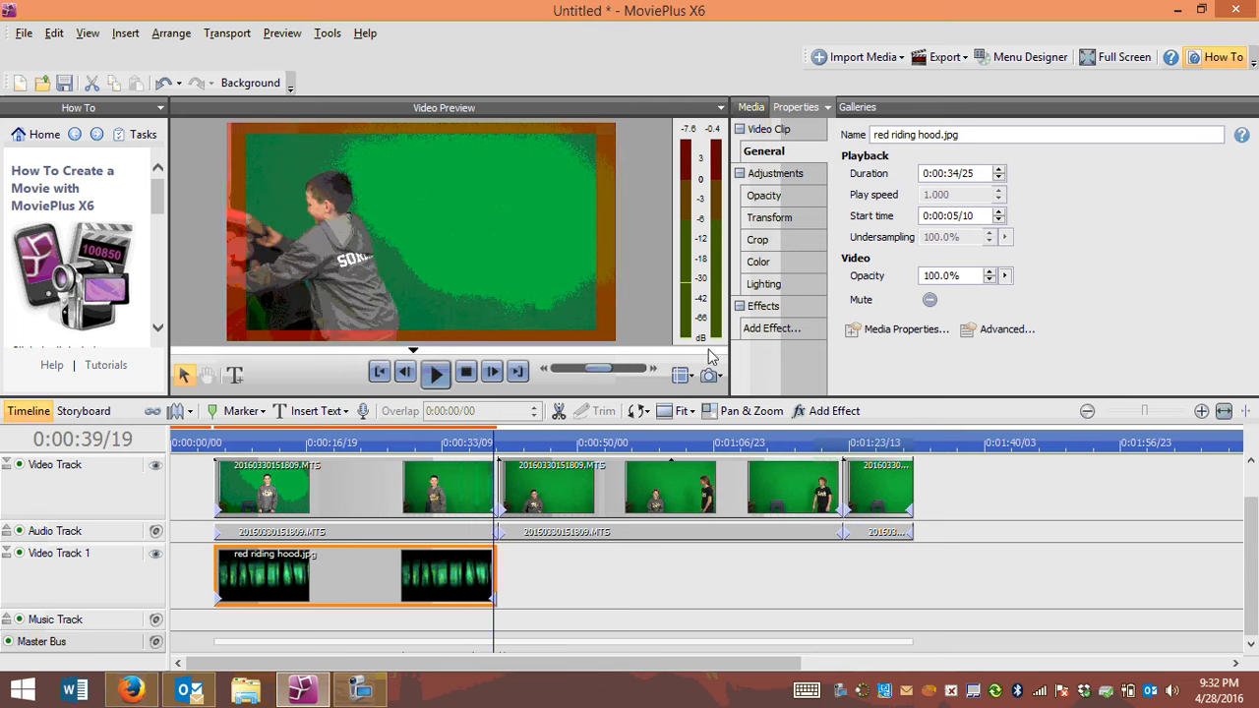
left_click(749, 108)
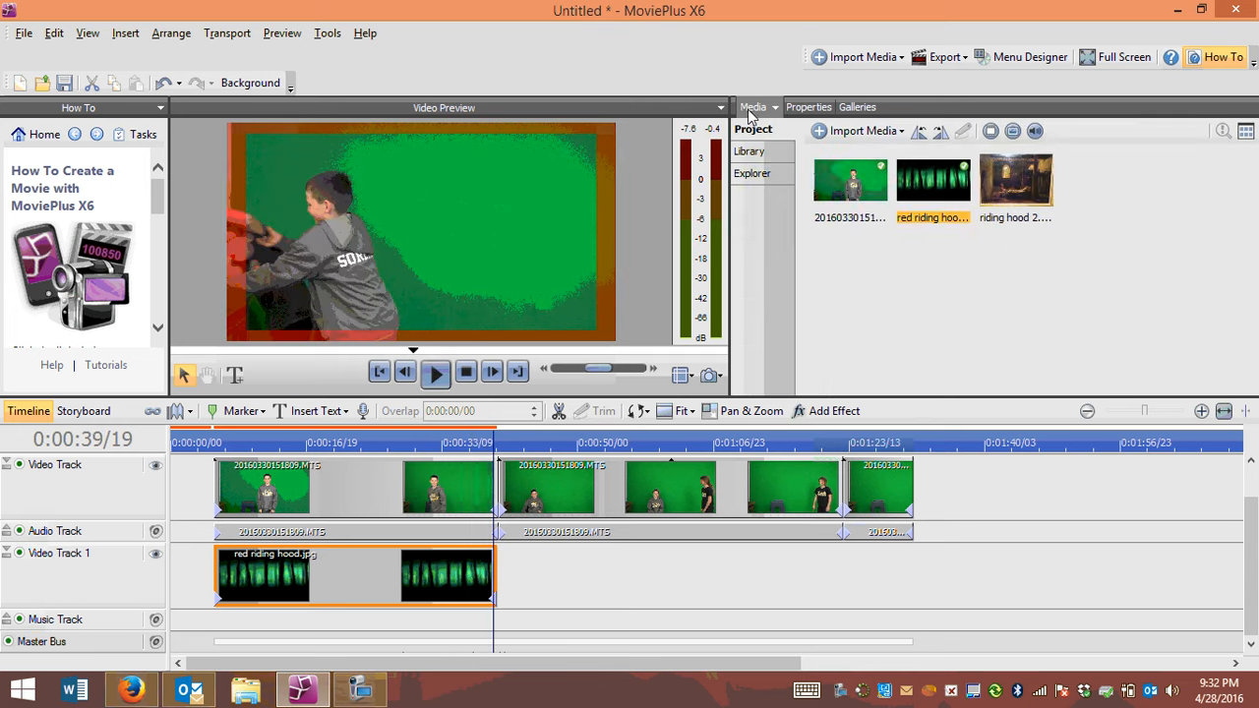
left_click_drag(1028, 182, 913, 564)
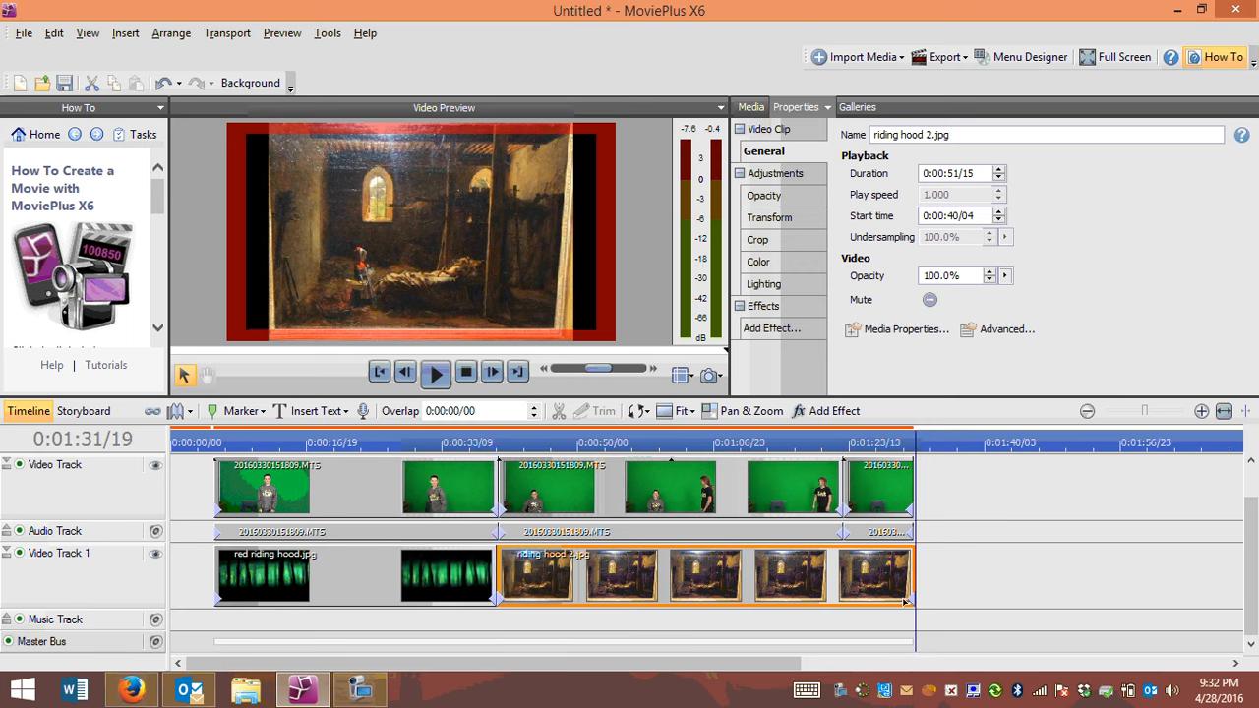
left_click(214, 438)
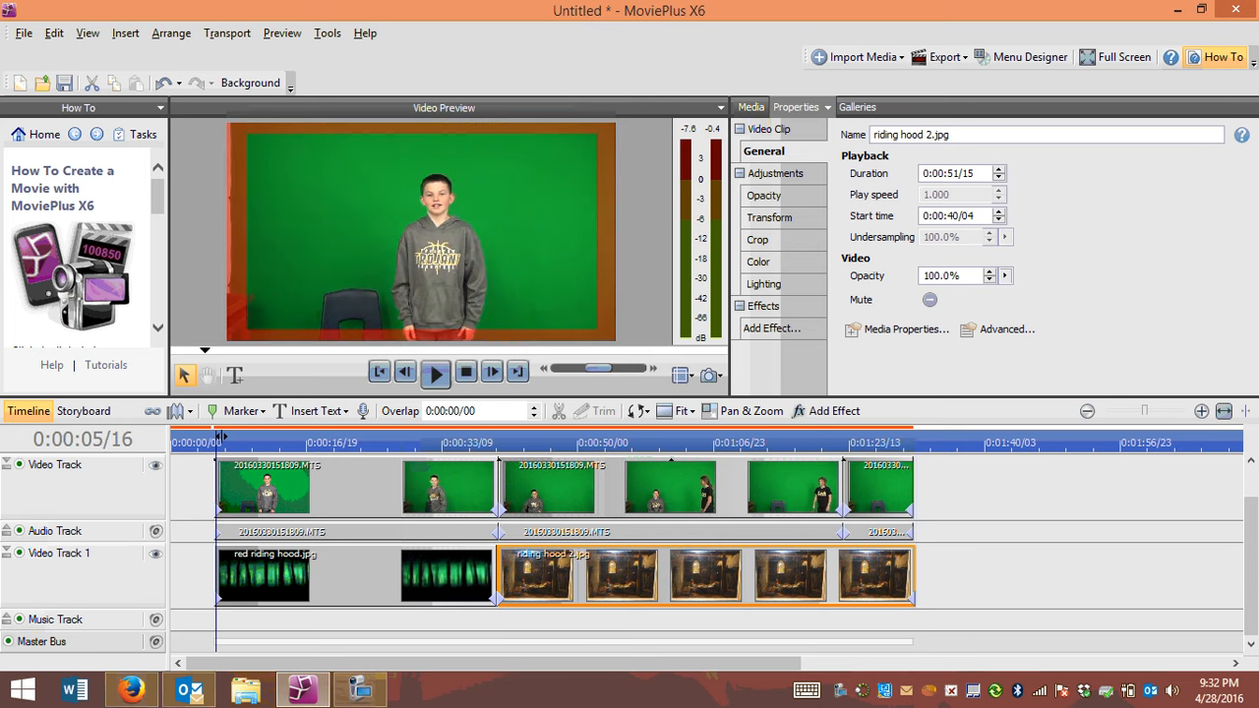
left_click_drag(218, 438, 232, 437)
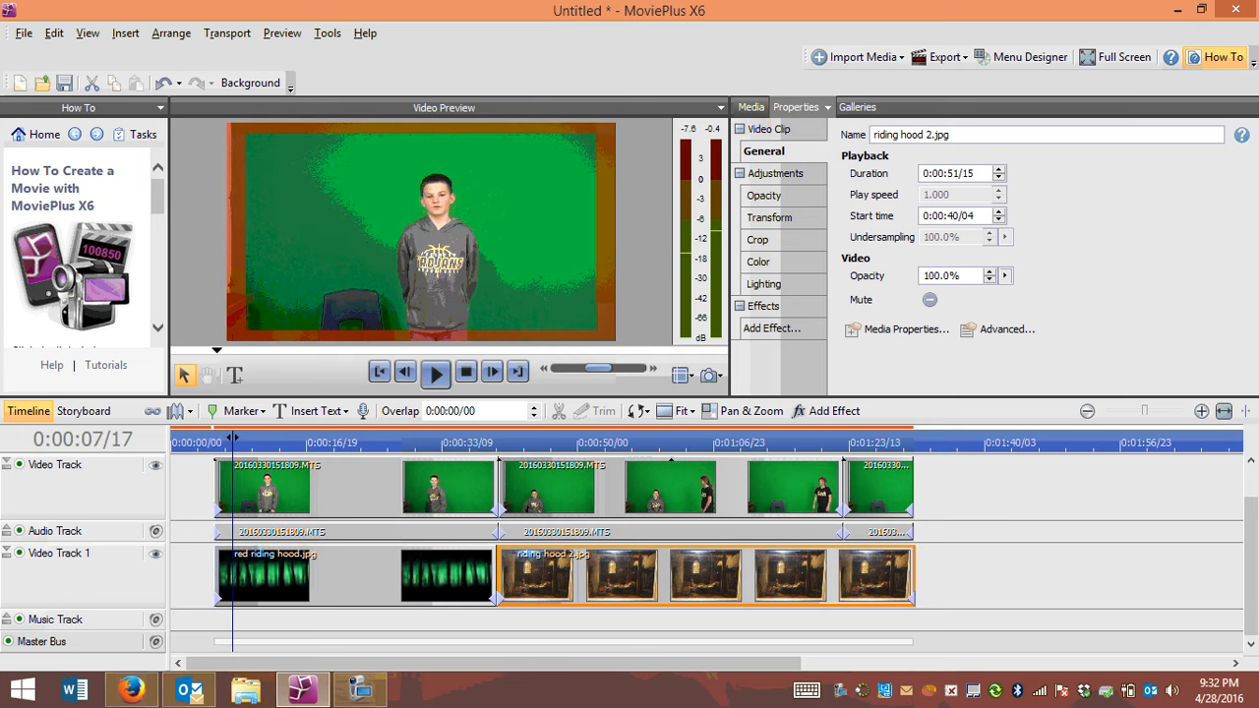
Try to move the first two green-screen clips together with their audio, and undo the move.
left_click(351, 484)
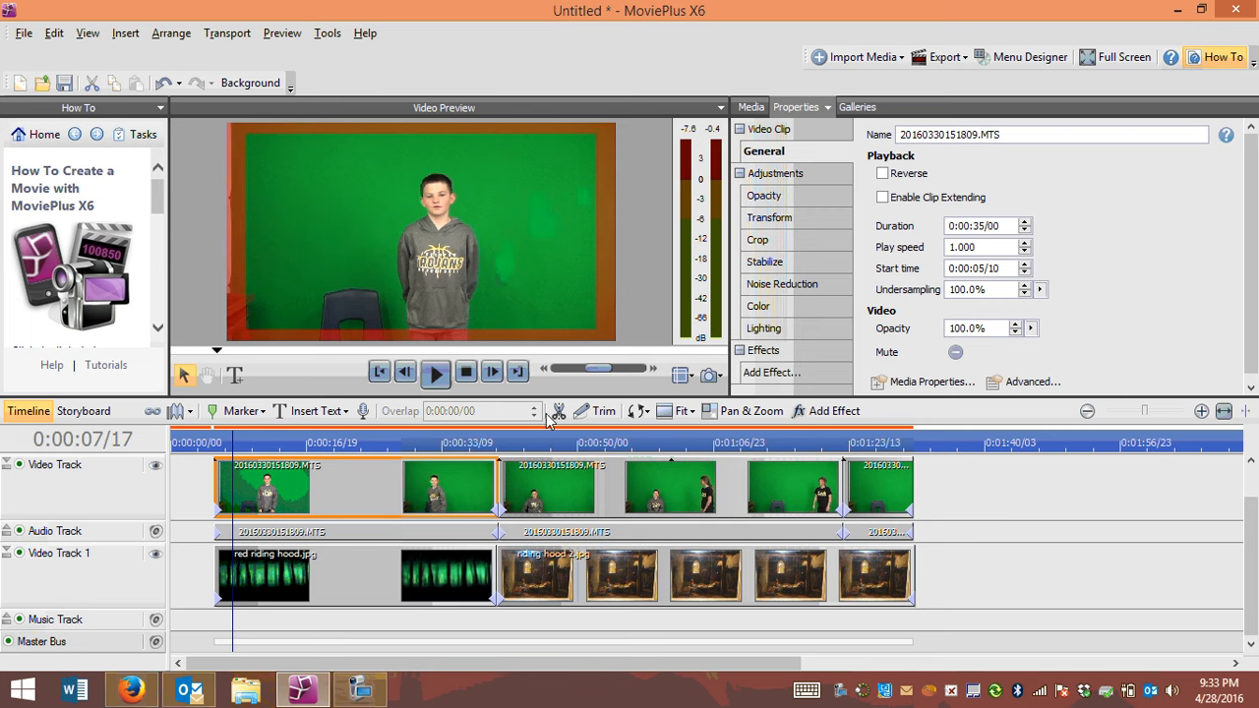
left_click(539, 493, "ctrl")
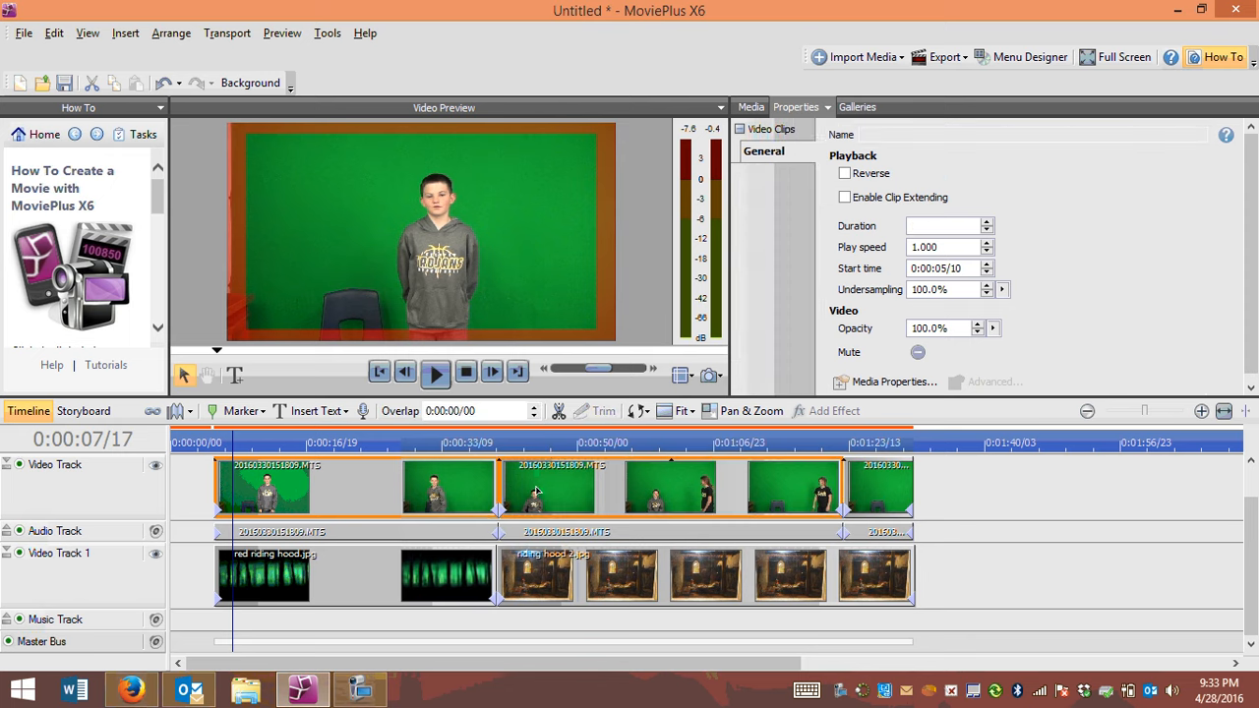
left_click(466, 532, "ctrl")
left_click(540, 532, "ctrl")
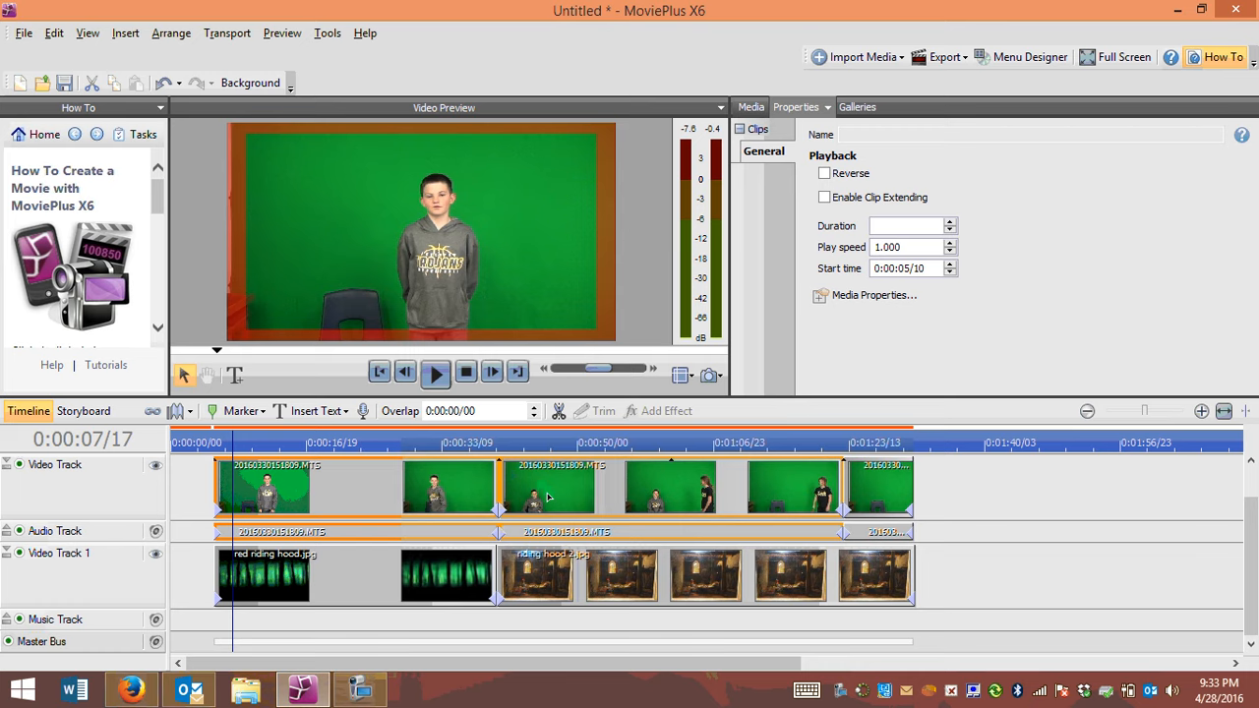
left_click_drag(548, 497, 2, 369)
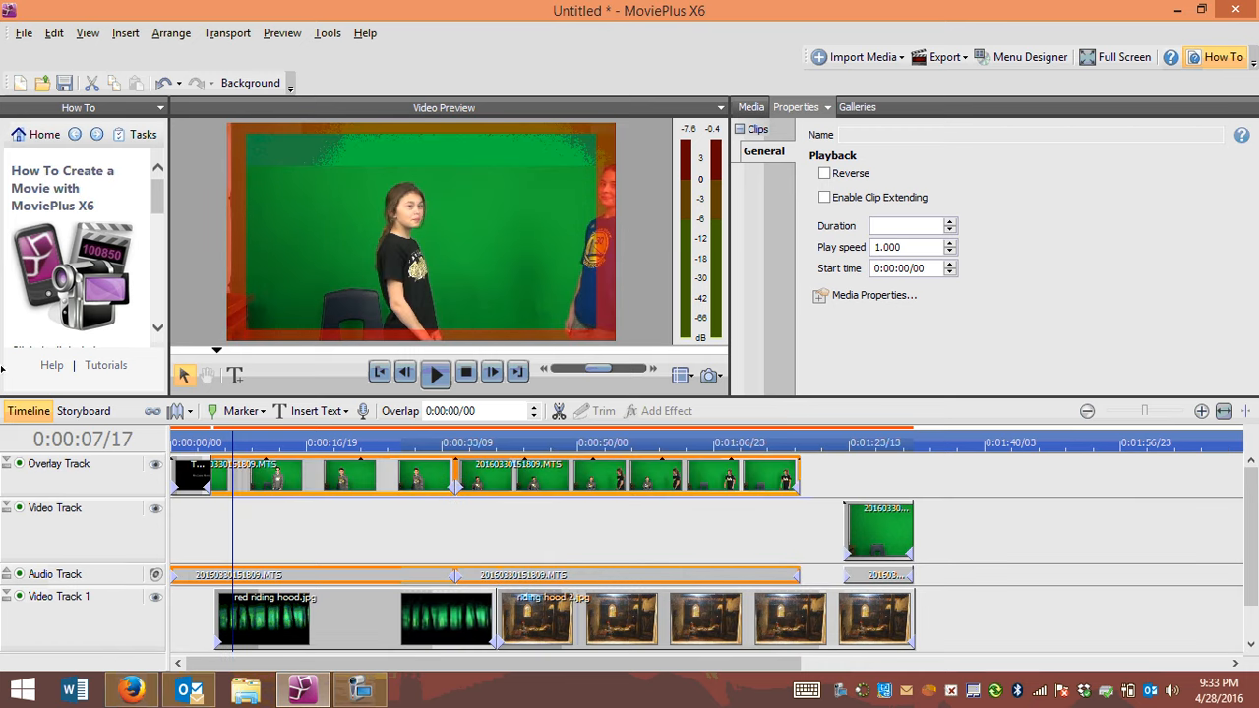
left_click_drag(223, 476, 381, 529)
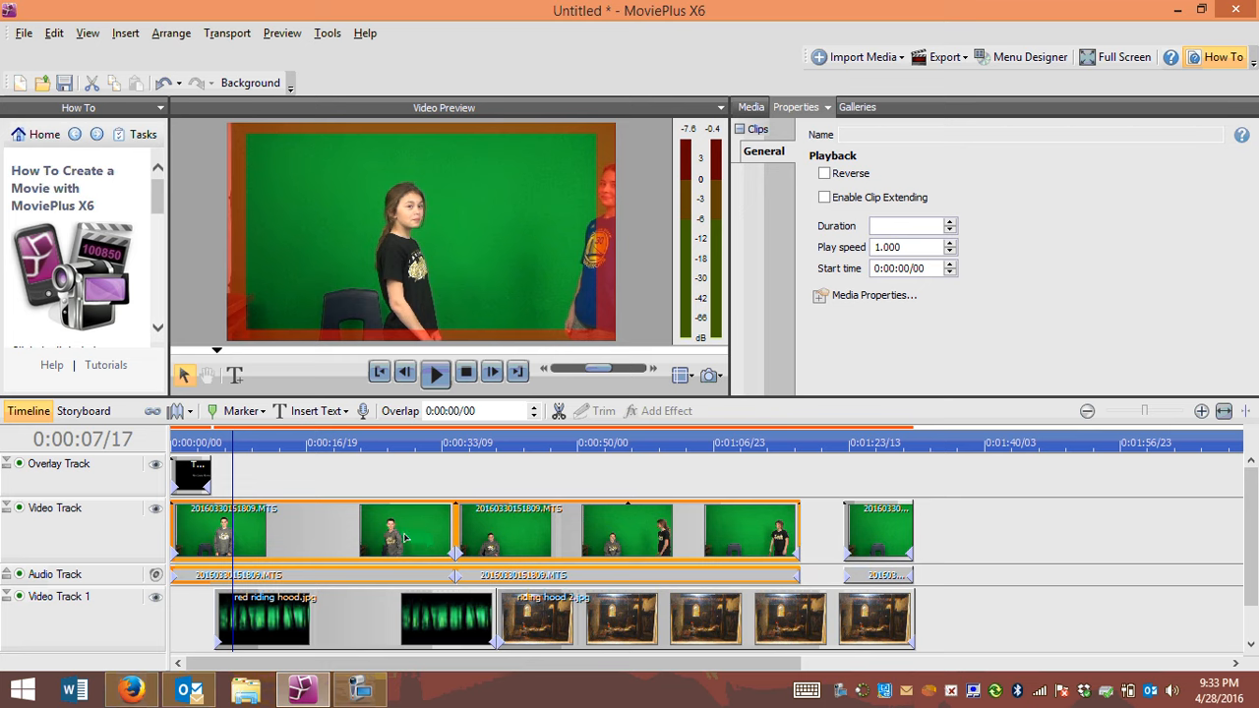
left_click_drag(138, 319, 105, 97)
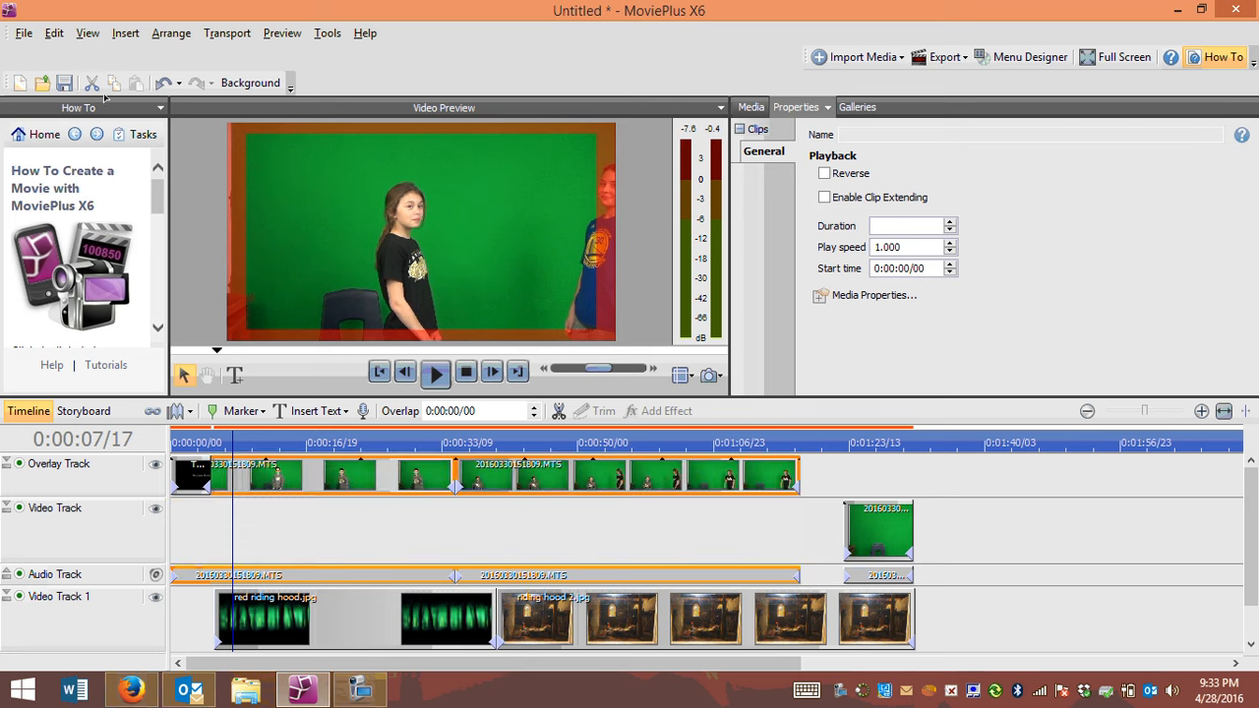
left_click(164, 84)
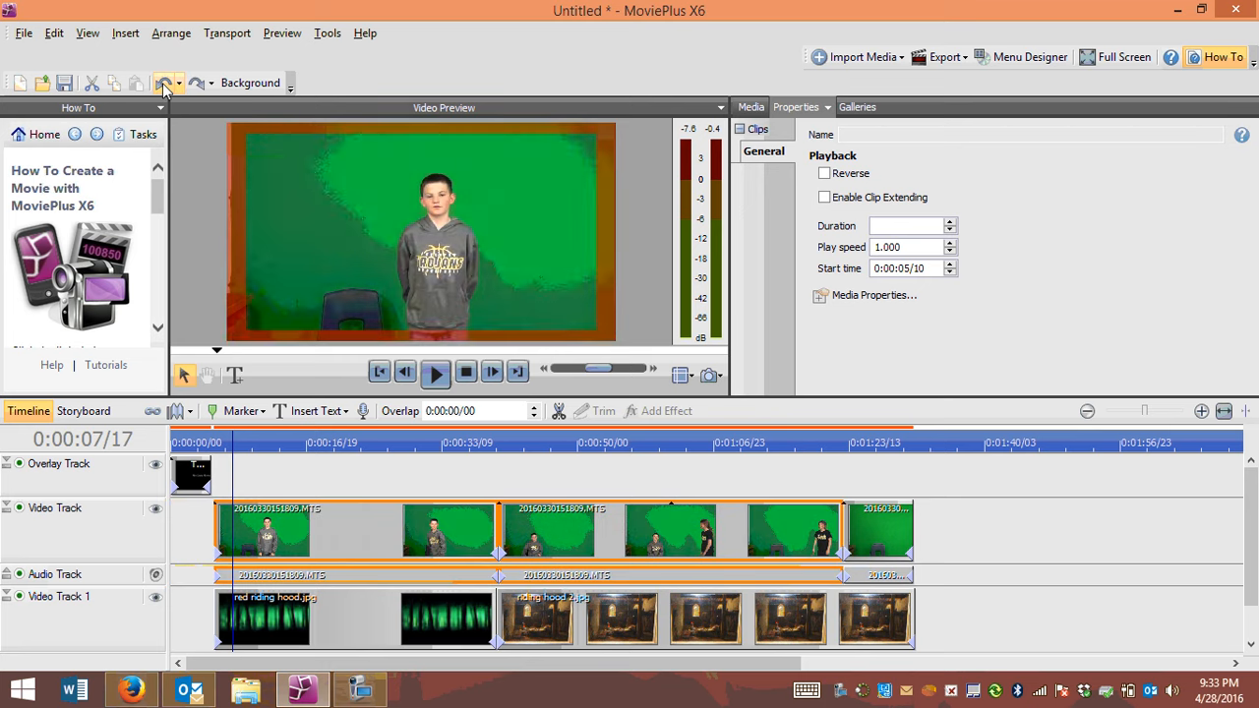
Set rippling to Related Tracks and Groups and shift the first green-screen clip to start at 0:00:05/17.
left_click(189, 411)
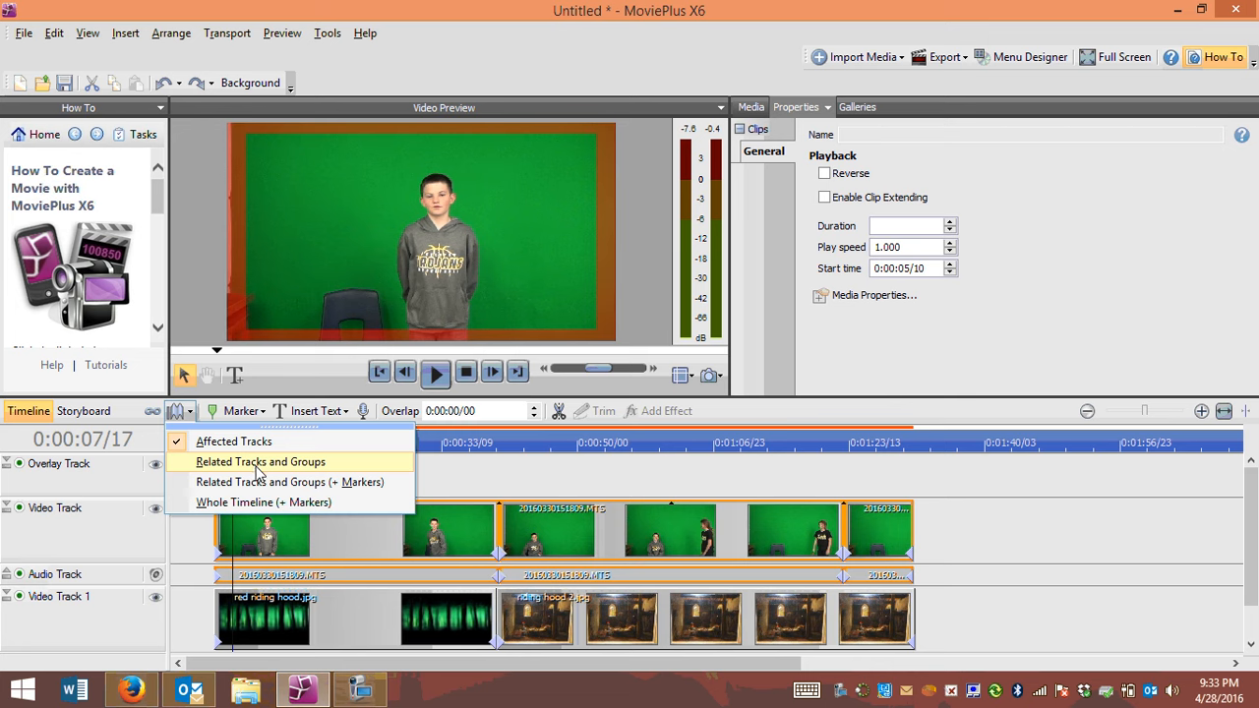
left_click(258, 471)
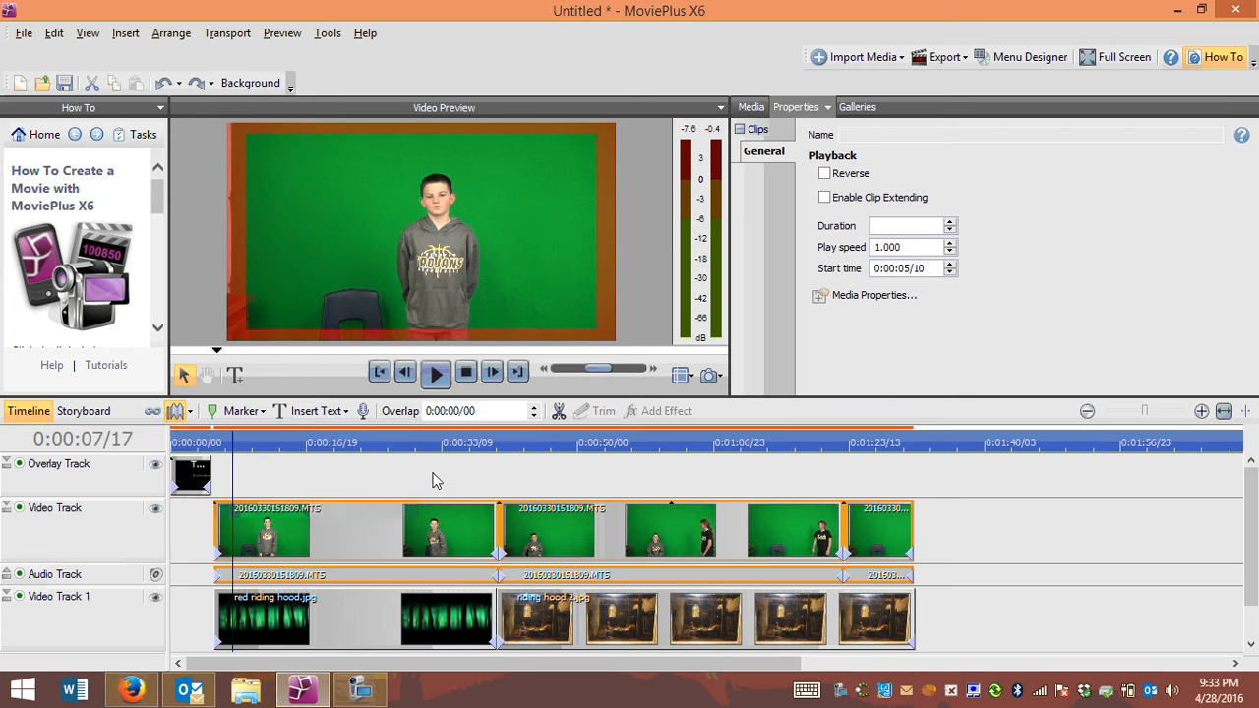
left_click(1068, 511)
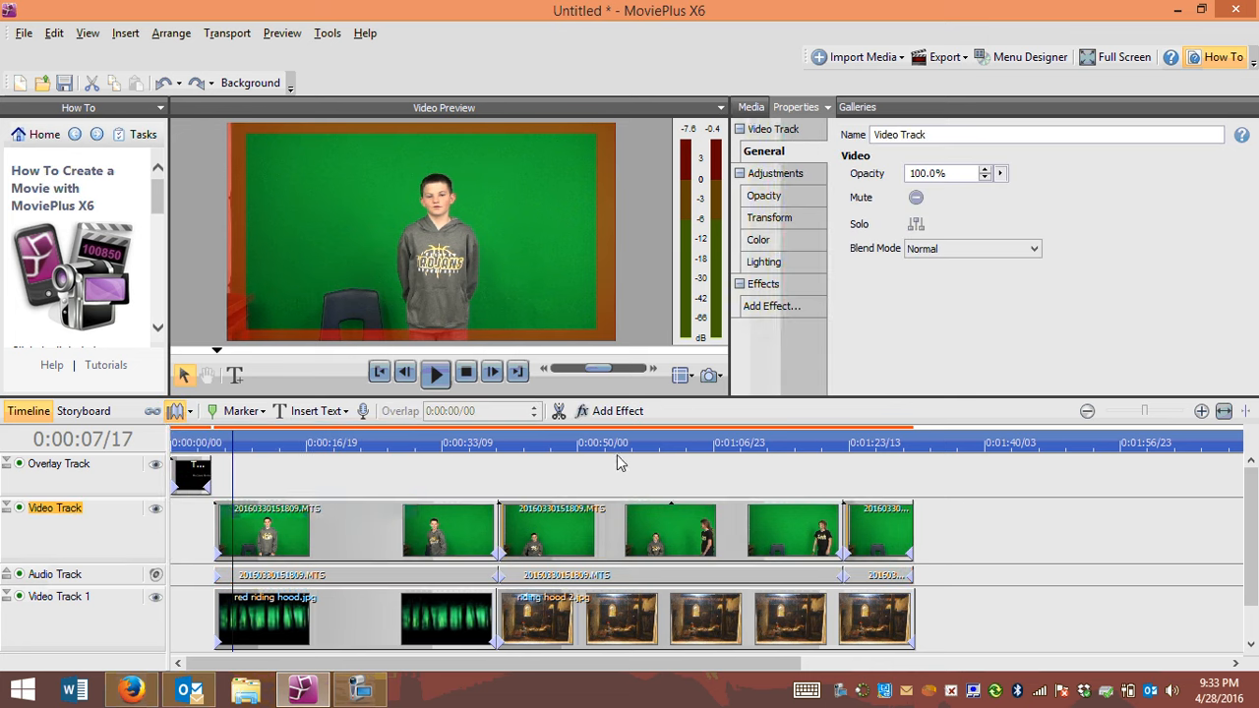
left_click_drag(466, 521, 468, 524)
left_click(993, 557)
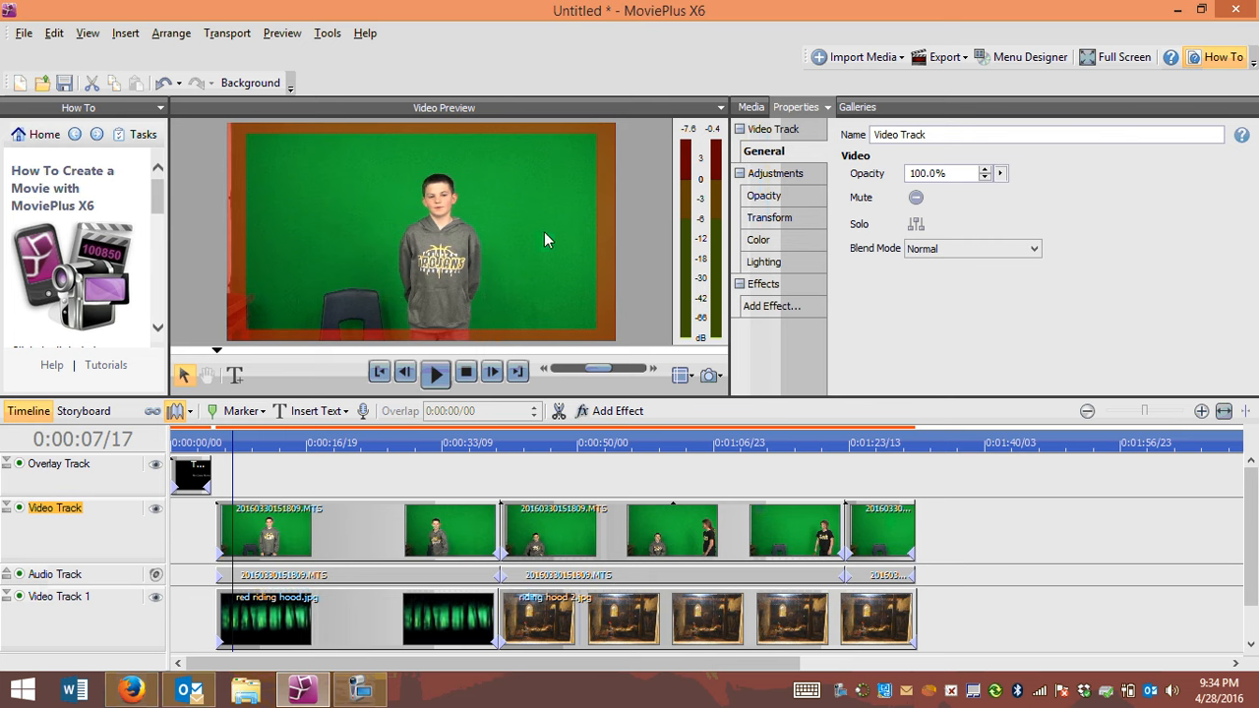
Add a Chroma Key effect to the first green-screen clip on the Video Track.
left_click(351, 531)
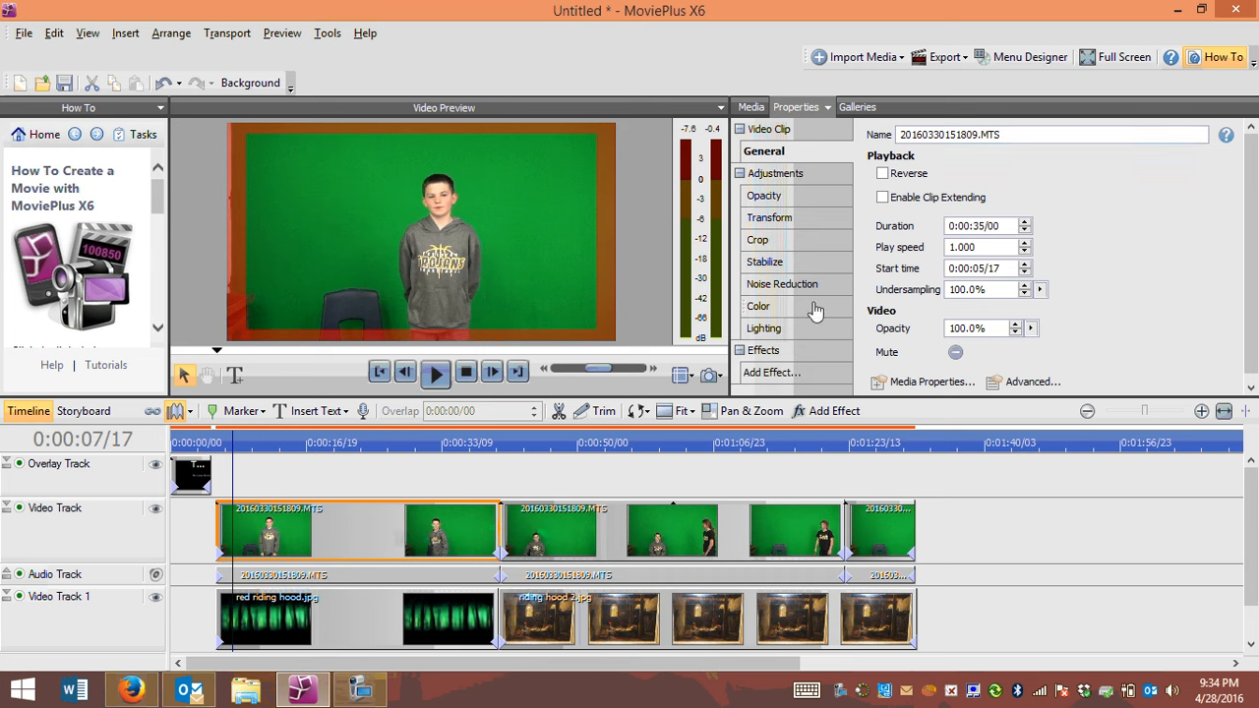
left_click(756, 374)
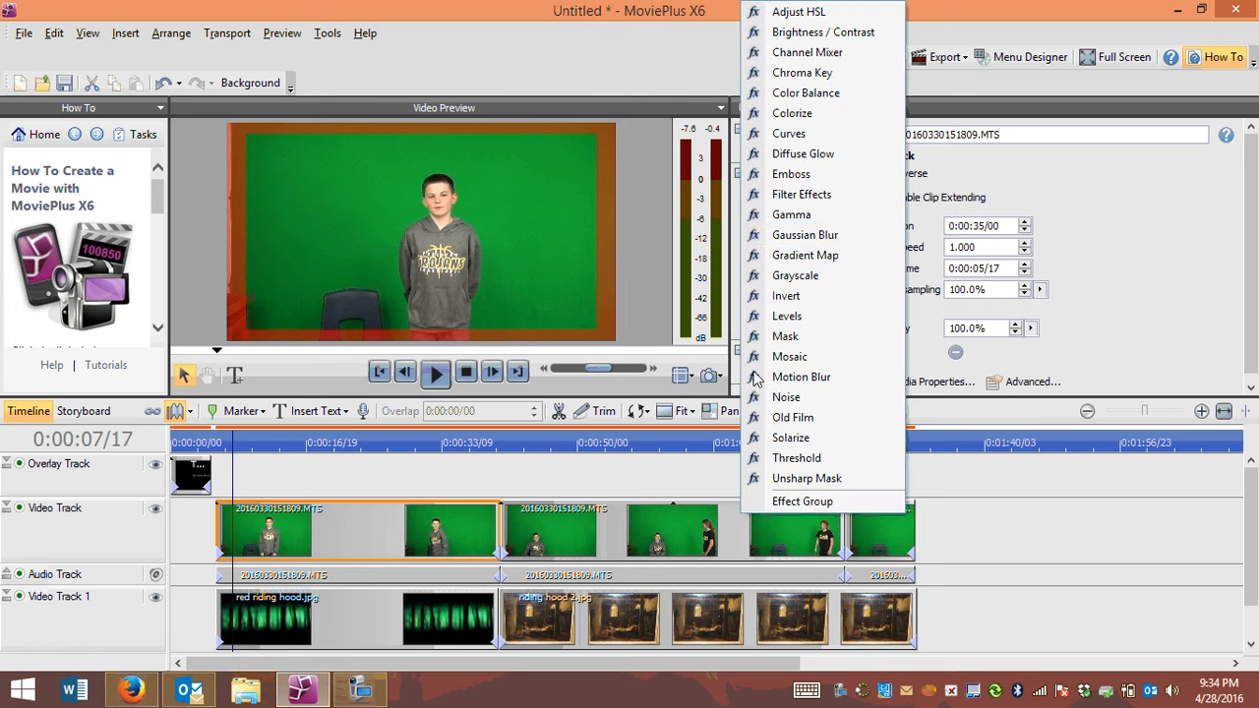
left_click(811, 77)
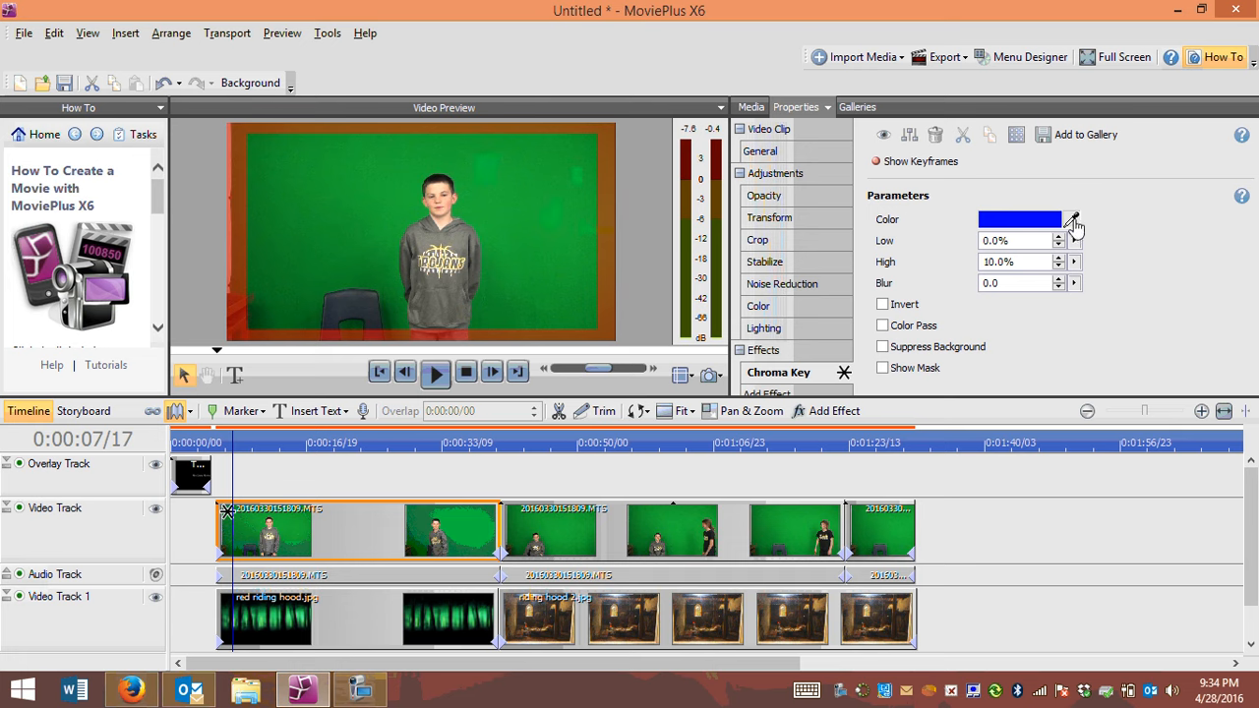
Sample the green backdrop in the preview as the Chroma Key color and set Low to 16.0% and High to 31.5%.
left_click(1073, 221)
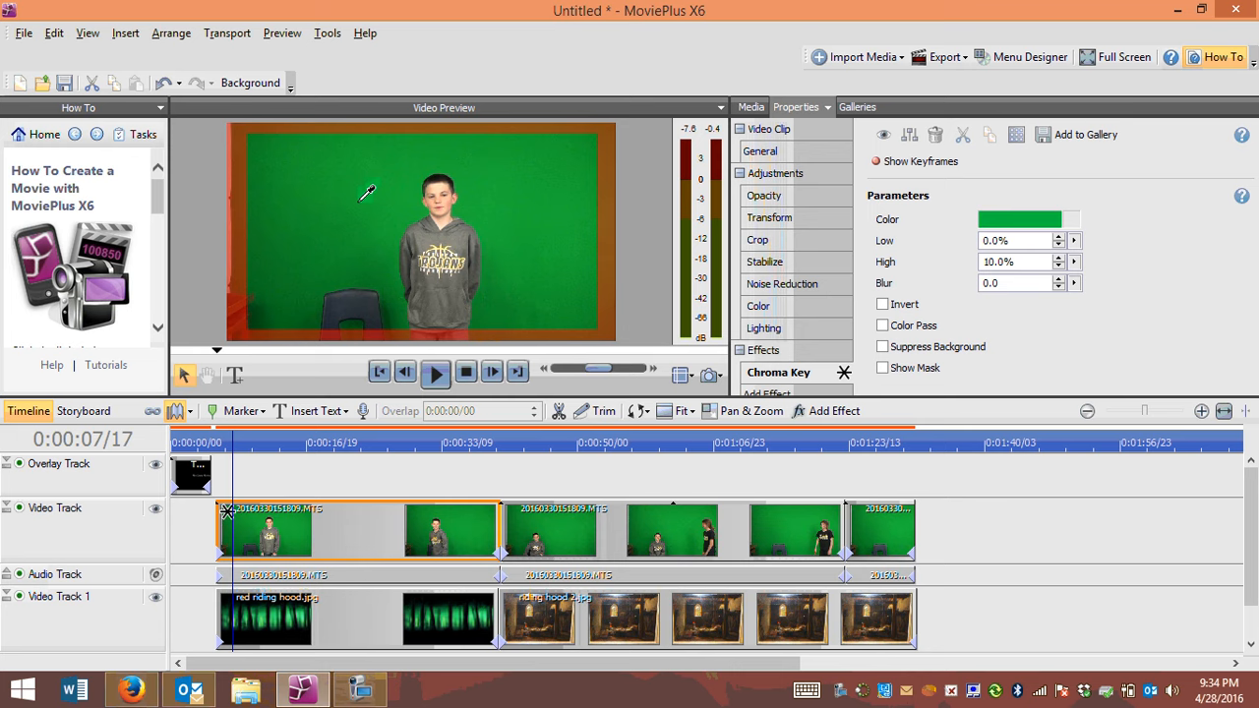
left_click(351, 254)
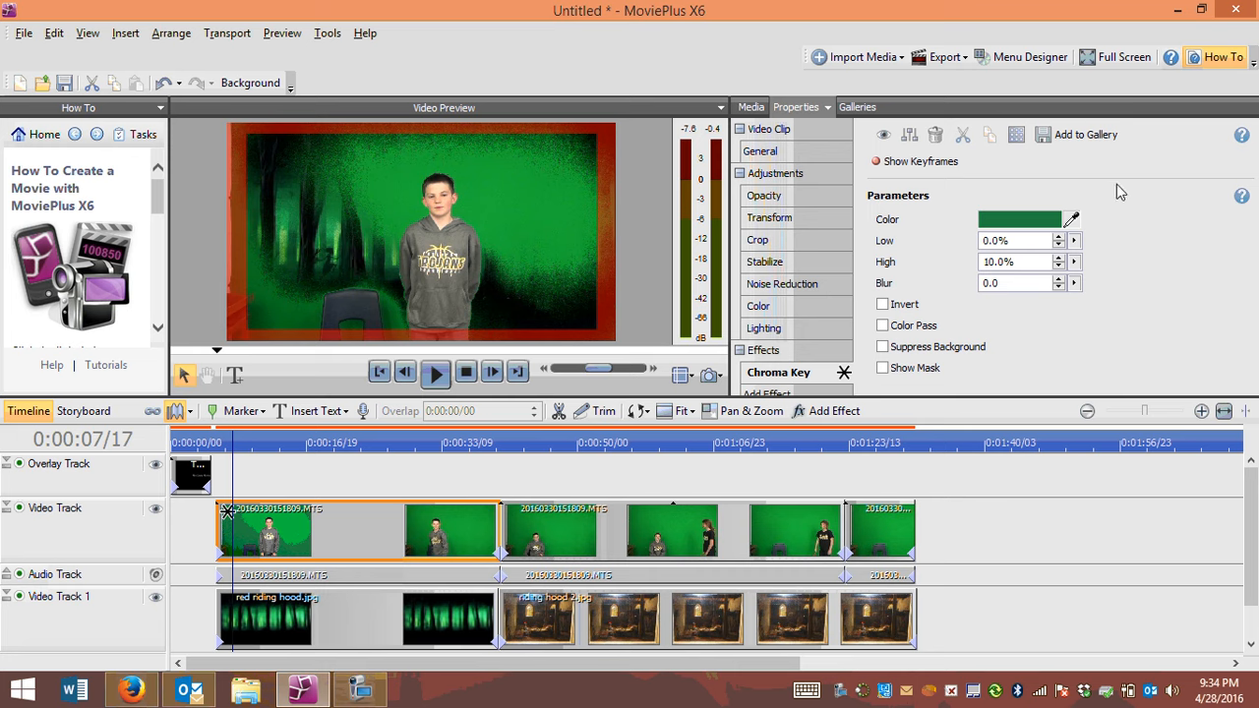
left_click(1074, 242)
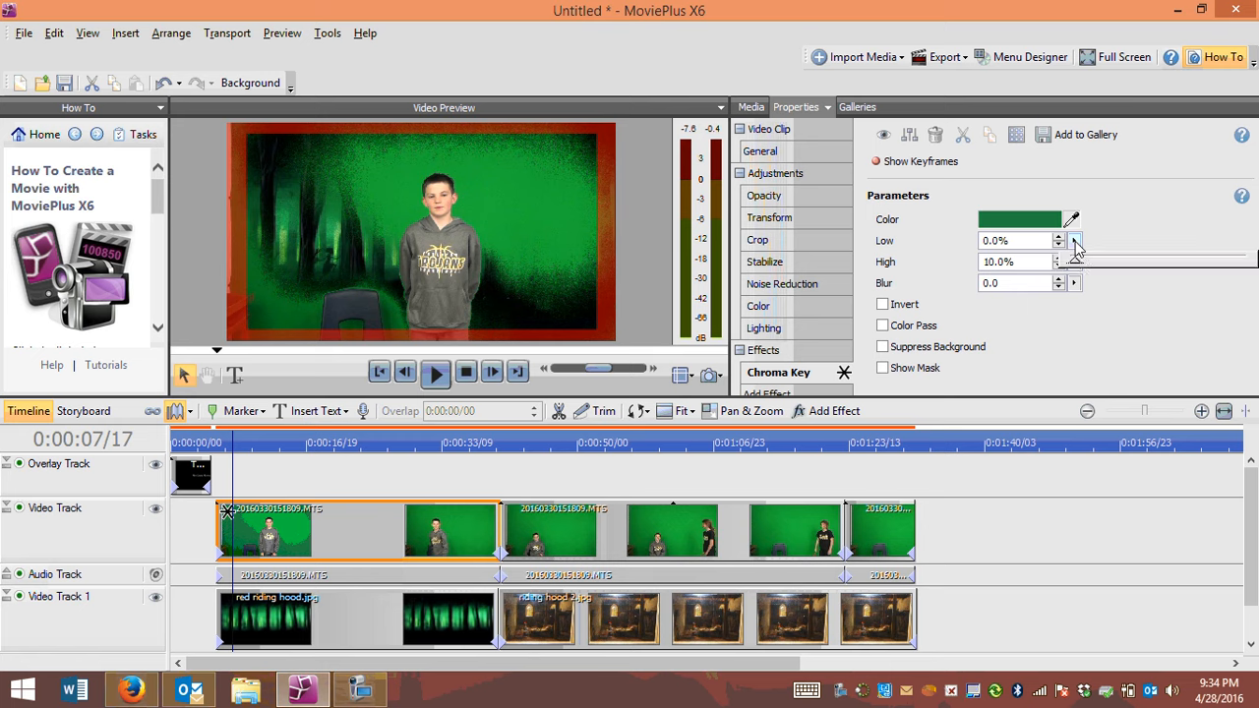
left_click_drag(1076, 249, 1102, 264)
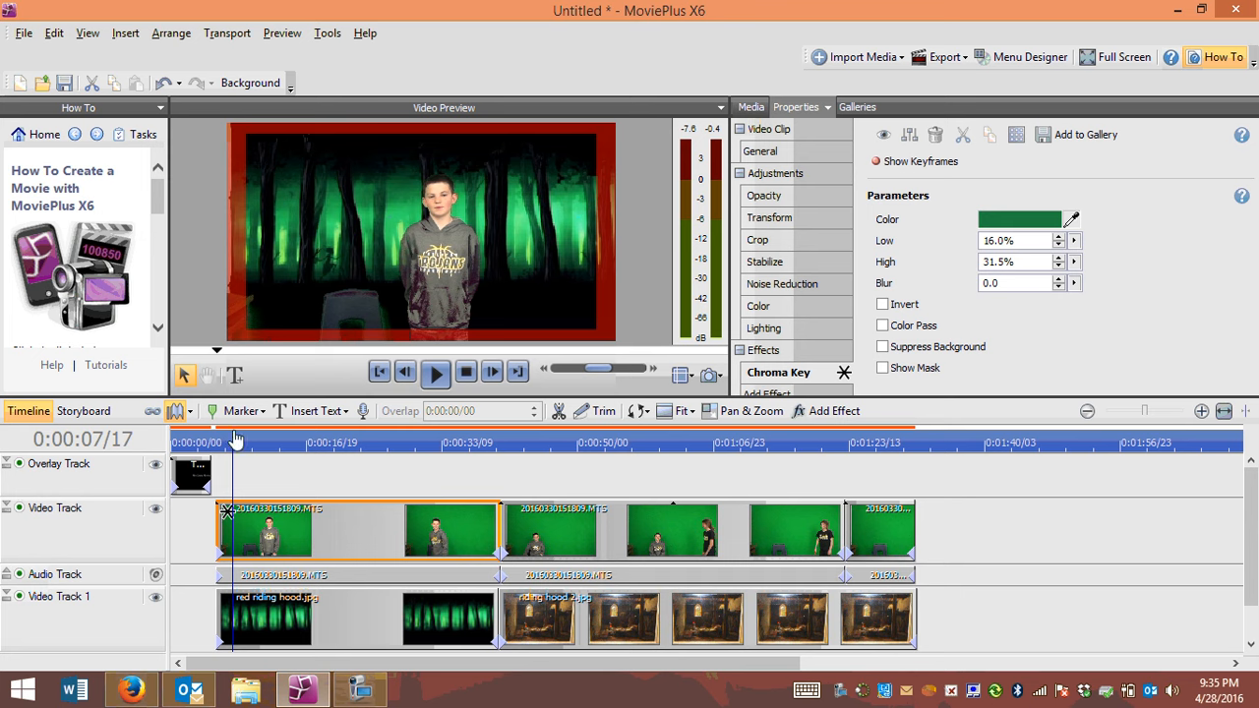
Play the movie from 0:00:04/29 to check the first clip's keyed background.
left_click_drag(233, 438, 211, 439)
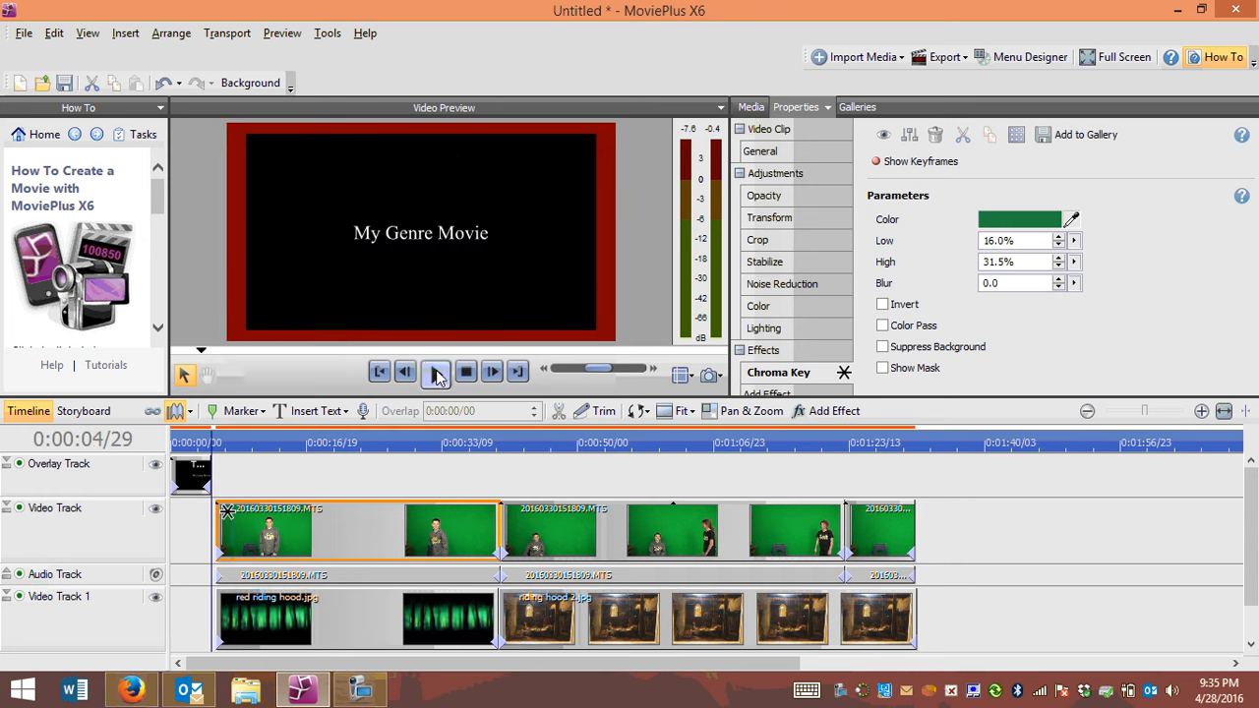
left_click(434, 375)
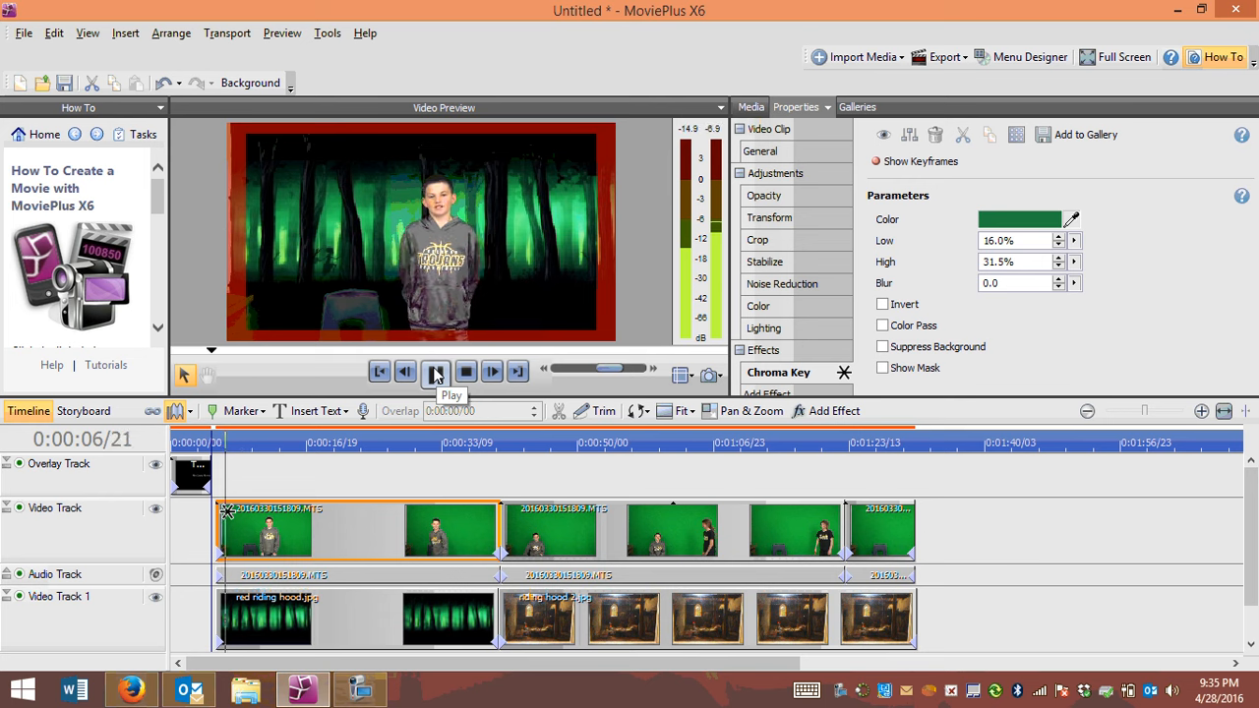